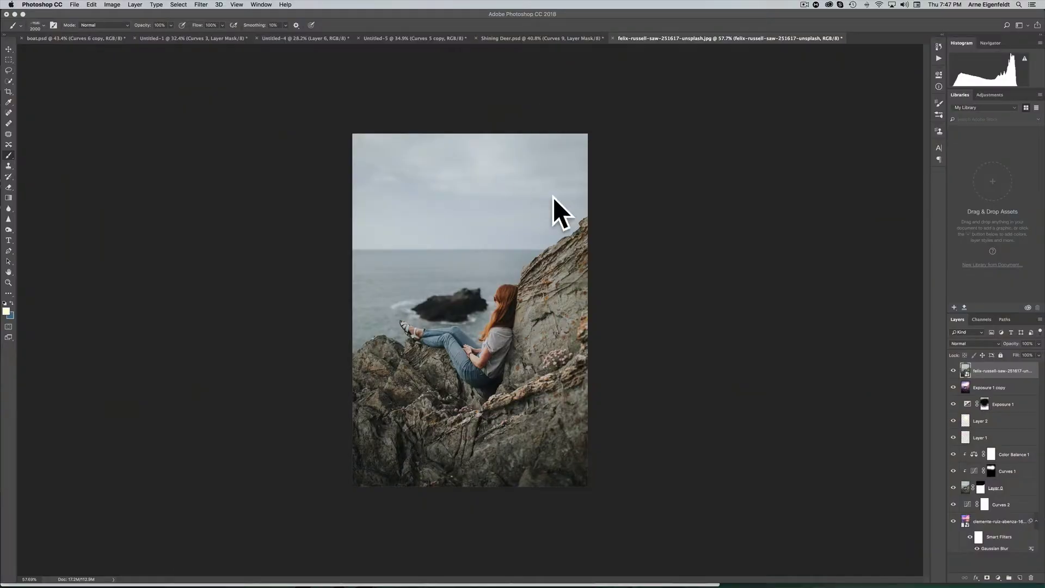
# Step: Hide and re-show the top original photo layer to compare it with the finished composite underneath
pyautogui.click(953, 371)
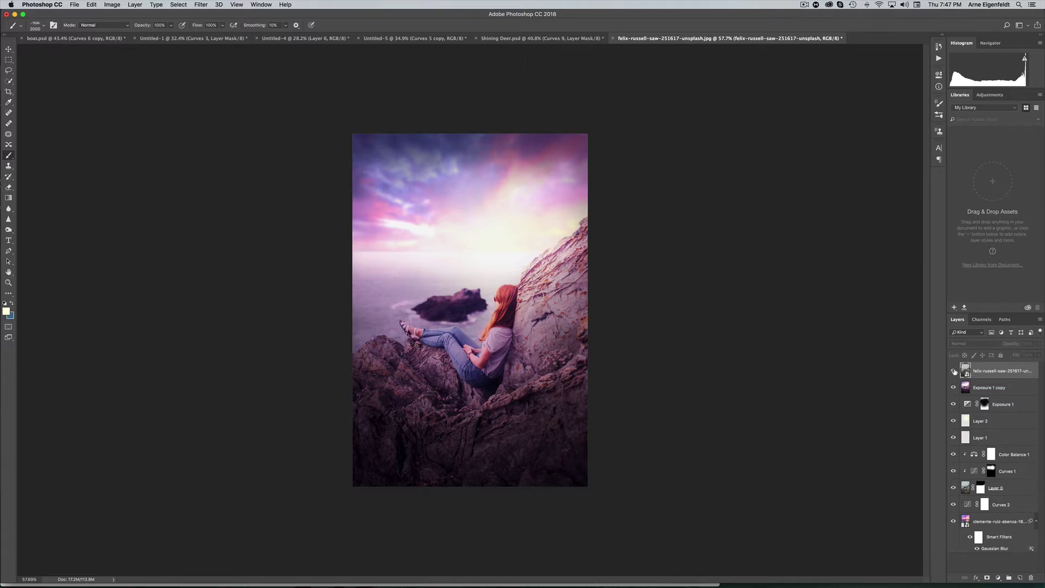
pyautogui.click(953, 371)
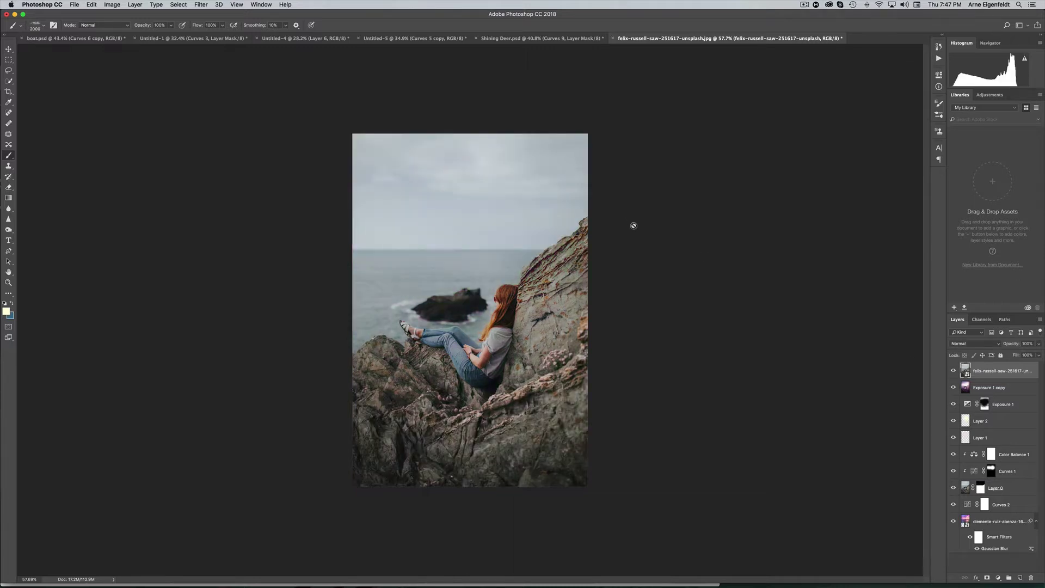
# Step: Select the whole sky down to the horizon and rock edge with an enlarged Quick Selection brush, leaving out sea, rocks and woman
pyautogui.click(11, 81)
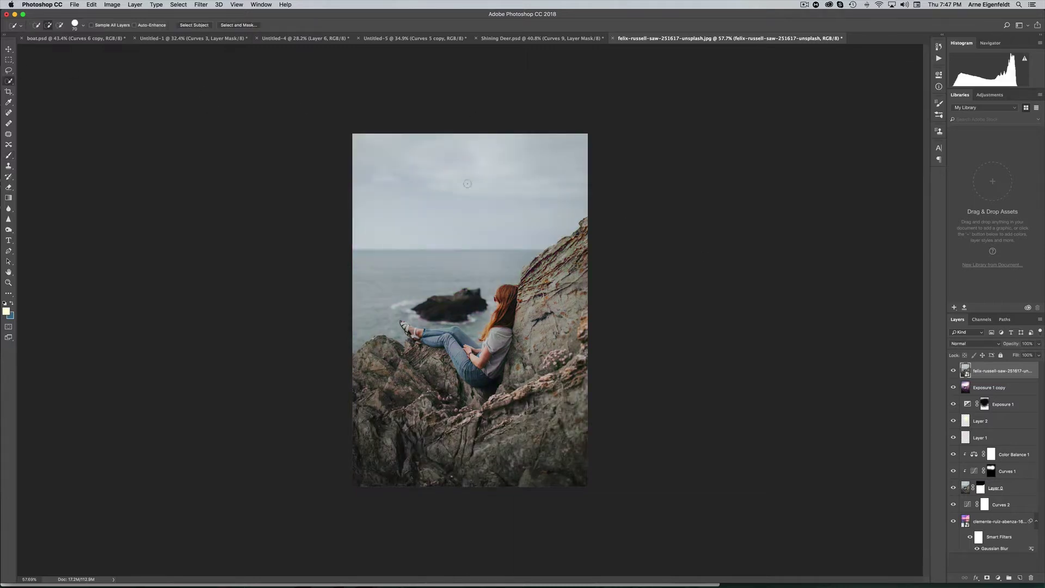
pyautogui.press(']')
pyautogui.press(']')
pyautogui.press(']')
pyautogui.press(']')
pyautogui.press(']')
pyautogui.scroll(5, 472, 237)
pyautogui.moveTo(472, 239)
pyautogui.mouseDown()
pyautogui.moveTo(527, 170)
pyautogui.moveTo(332, 196)
pyautogui.mouseUp()
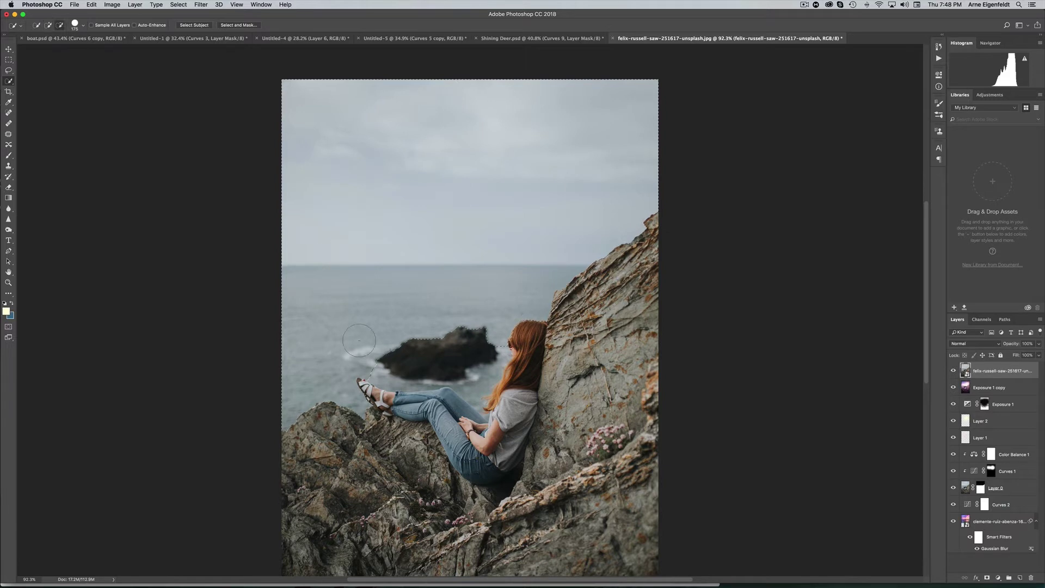
pyautogui.keyDown('alt'); pyautogui.click(377, 338); pyautogui.keyUp('alt')
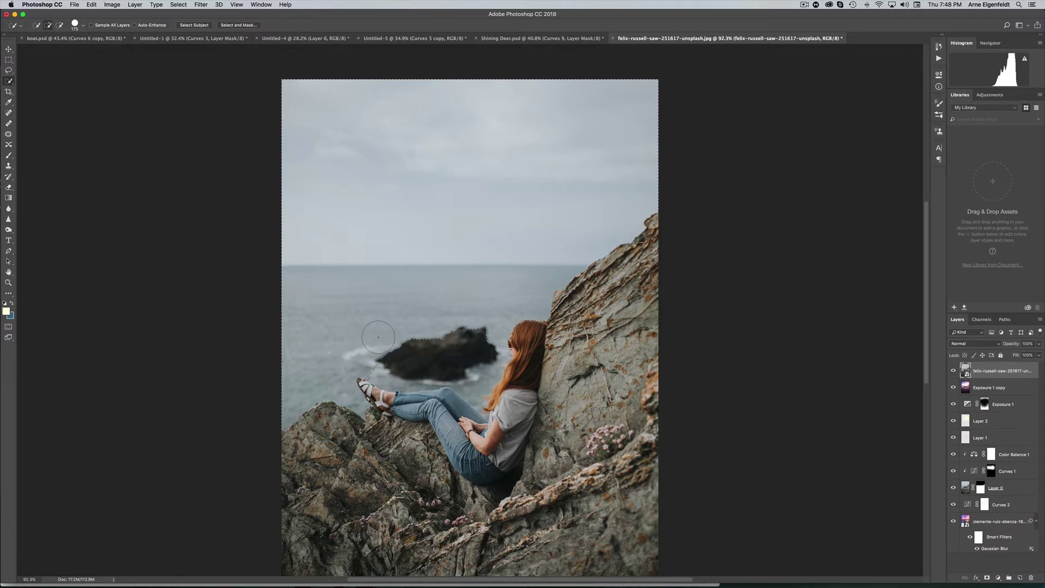
pyautogui.keyDown('alt'); pyautogui.click(528, 311); pyautogui.keyUp('alt')
# Step: Hide all layers below the photo and add an inverted layer mask from the selection that removes the sky
pyautogui.moveTo(953, 402); pyautogui.dragTo(953, 523)
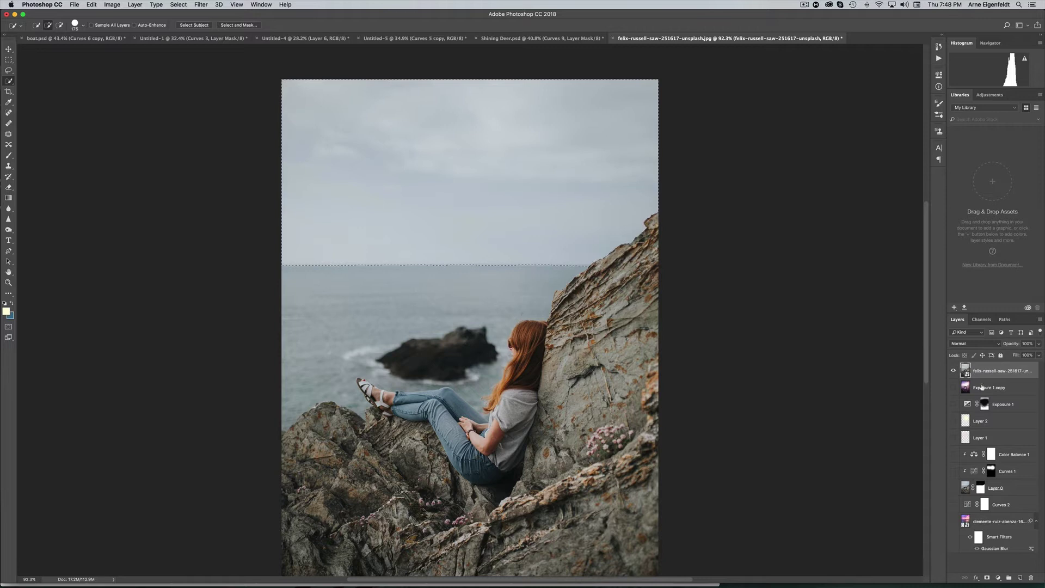
pyautogui.click(986, 578)
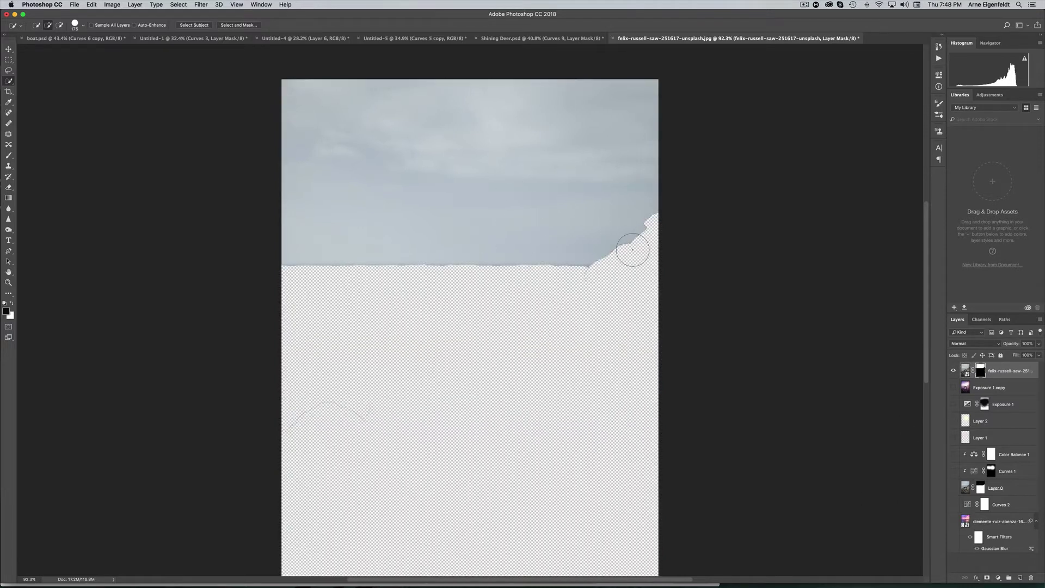
pyautogui.hotkey('ctrl', 'i')
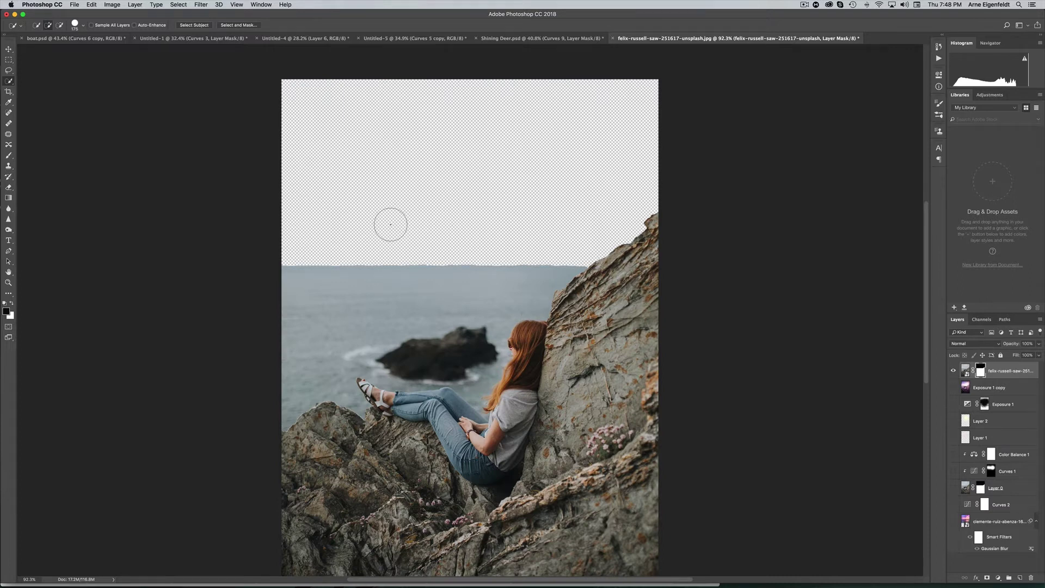
# Step: Straighten the horizon by painting the mask black inside a rectangular selection reaching just below the sea's ragged edge, and deselect
pyautogui.scroll(3, 401, 227)
pyautogui.press('m')
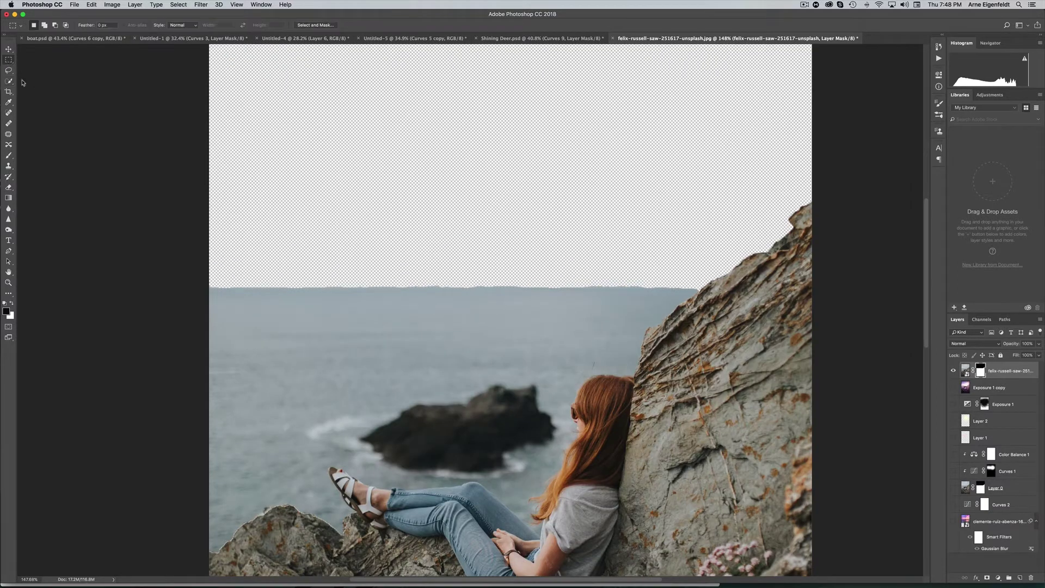
pyautogui.moveTo(210, 132); pyautogui.dragTo(699, 290)
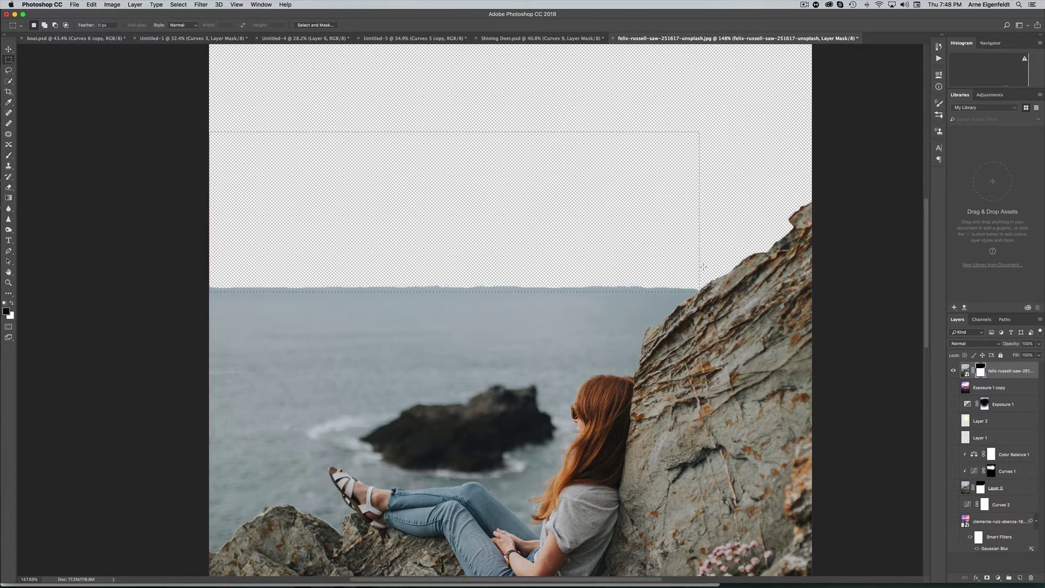
pyautogui.press('b')
pyautogui.click(281, 286)
pyautogui.moveTo(280, 286); pyautogui.dragTo(755, 347)
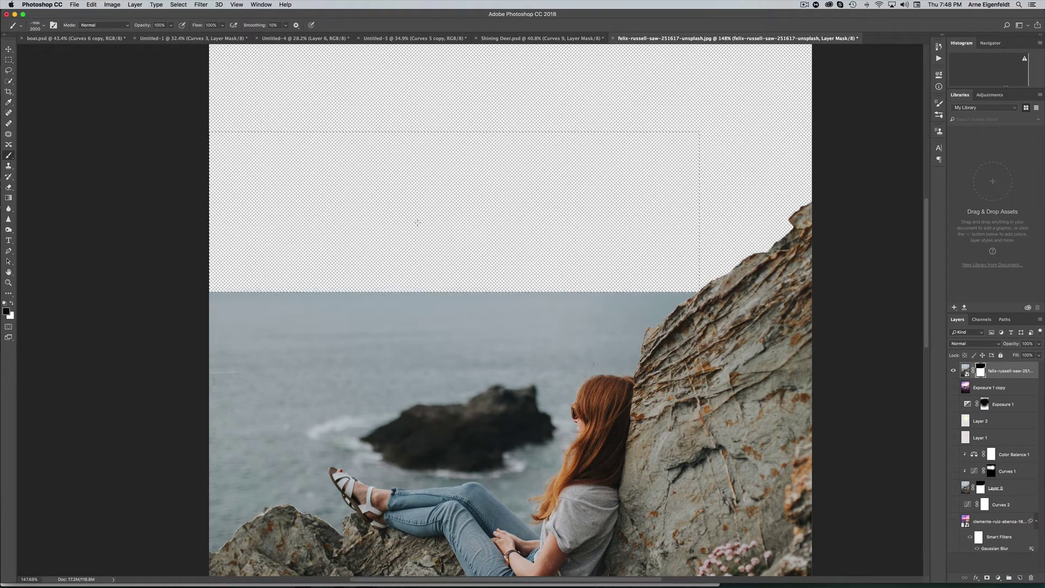
pyautogui.press('l')
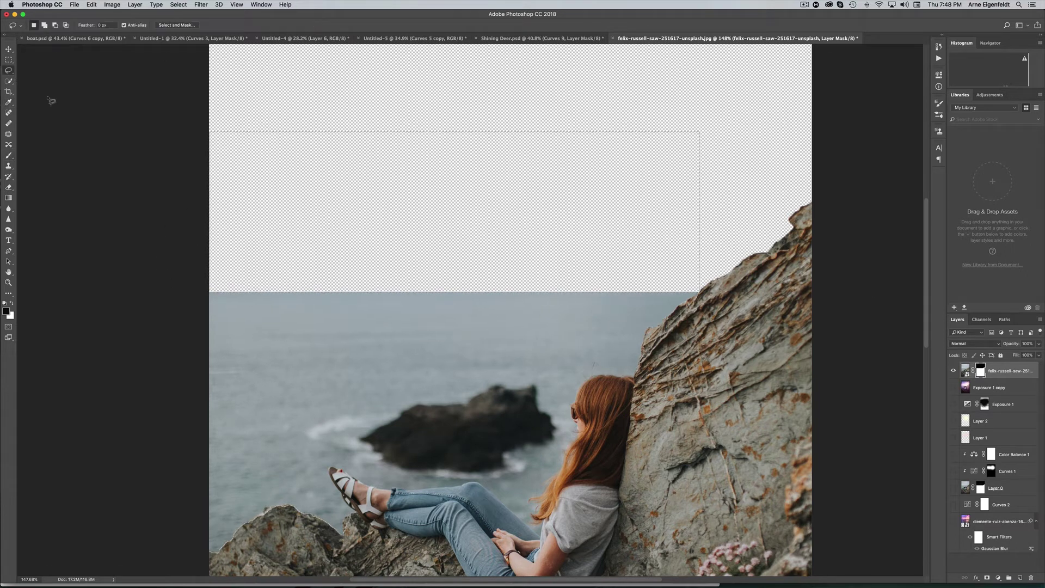
pyautogui.click(718, 172)
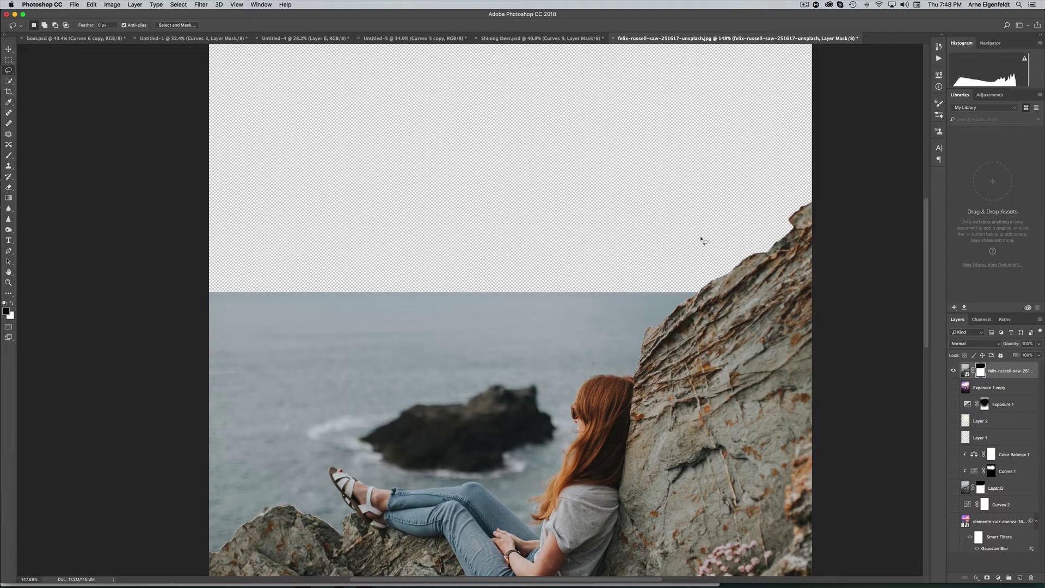
# Step: Refine the photo's layer mask in Select and Mask by adjusting its Feather, and apply the result
pyautogui.press('super+minus')
pyautogui.press('super+minus')
pyautogui.press('super+minus')
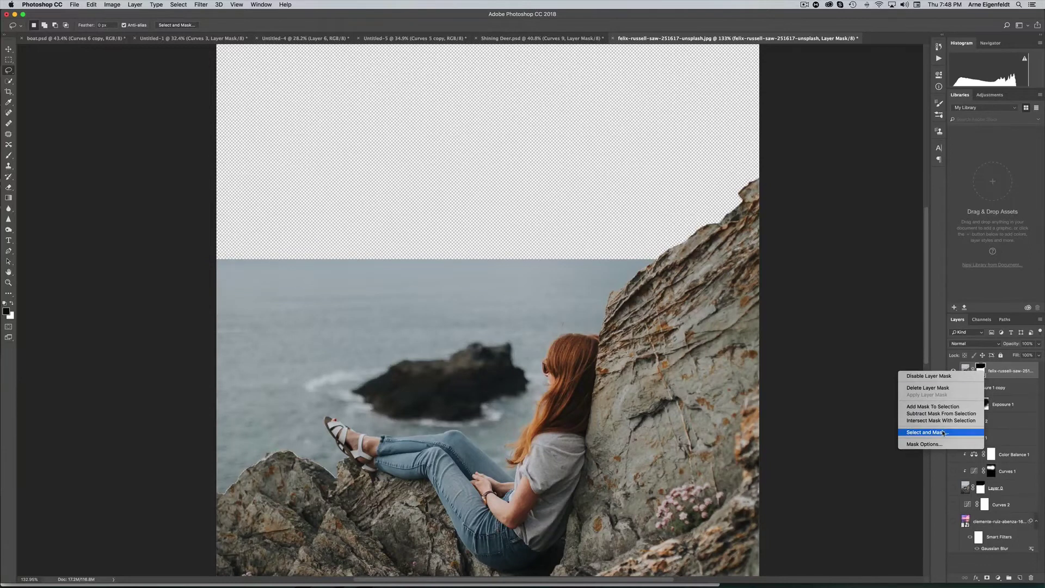
pyautogui.click(943, 432)
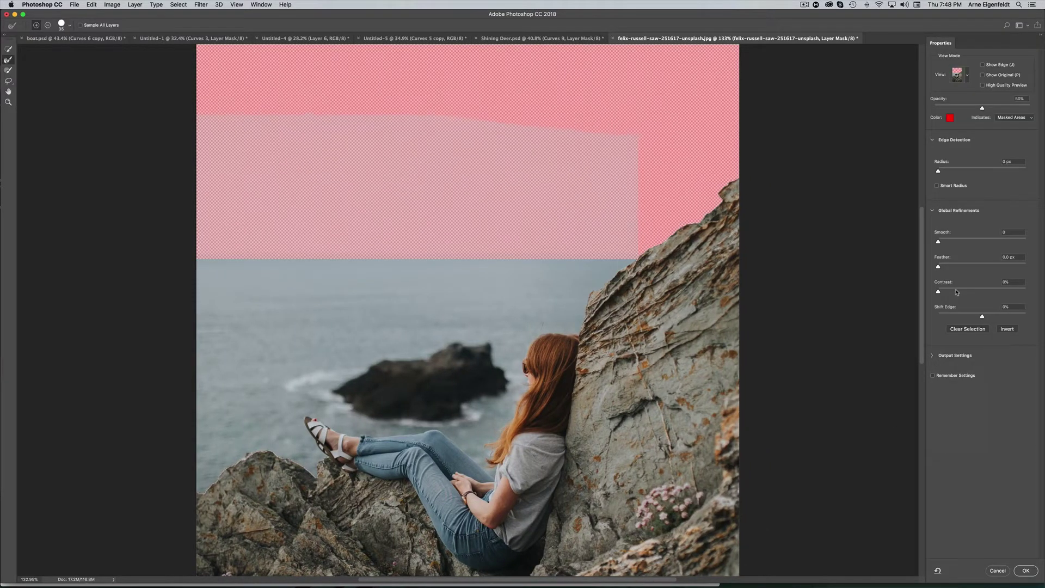
pyautogui.click(949, 266)
pyautogui.moveTo(961, 267); pyautogui.dragTo(956, 269)
pyautogui.click(1026, 571)
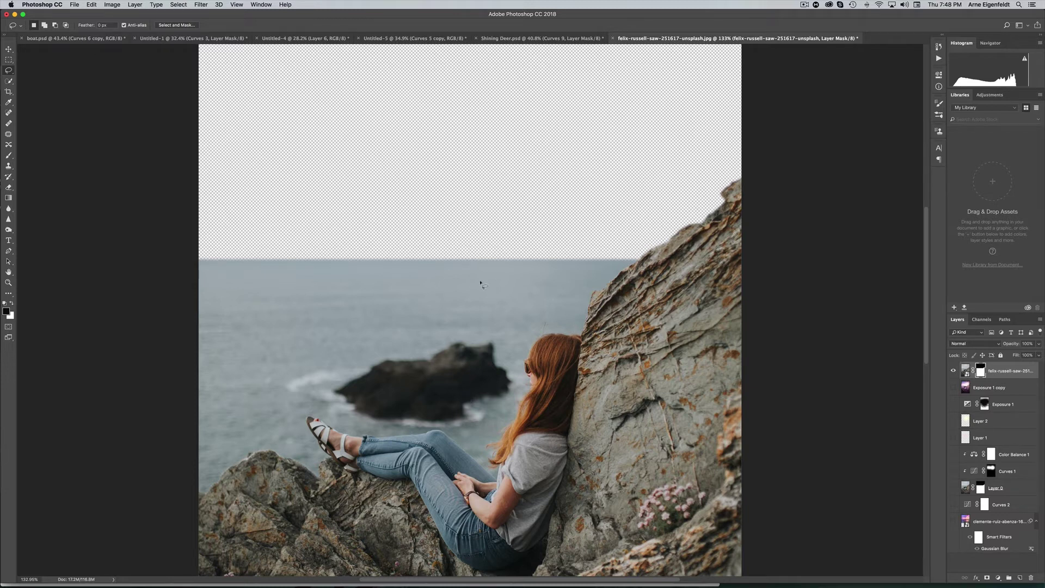
# Step: Place the clemente-ruiz-abenza sunset image from the desktop into the document and move its layer below the masked photo
pyautogui.scroll(-3, 482, 288)
pyautogui.moveTo(778, 10); pyautogui.dragTo(485, 10)
pyautogui.moveTo(826, 180); pyautogui.dragTo(266, 190)
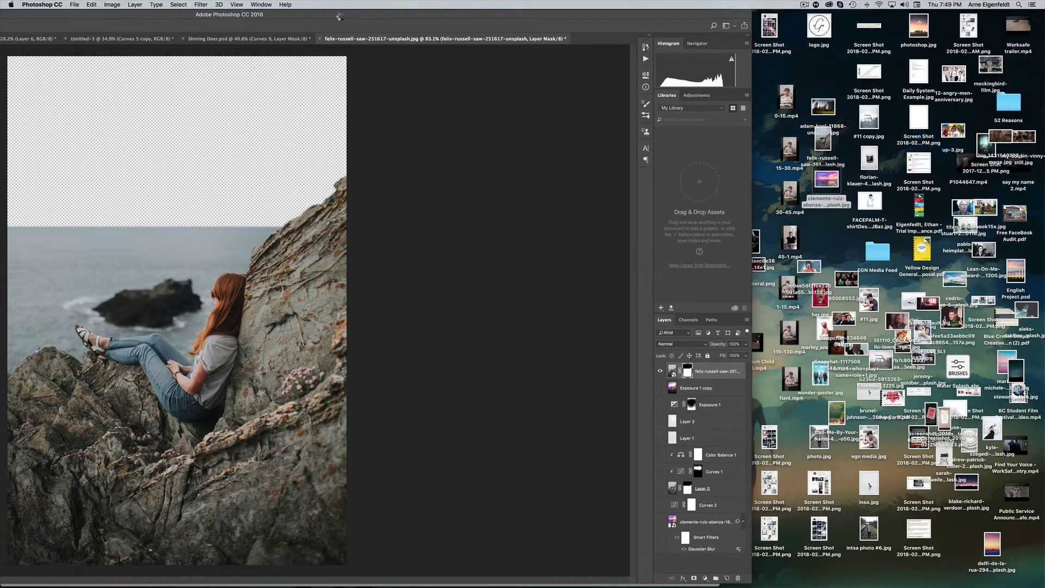
pyautogui.moveTo(341, 14); pyautogui.dragTo(640, 12)
pyautogui.press('Return')
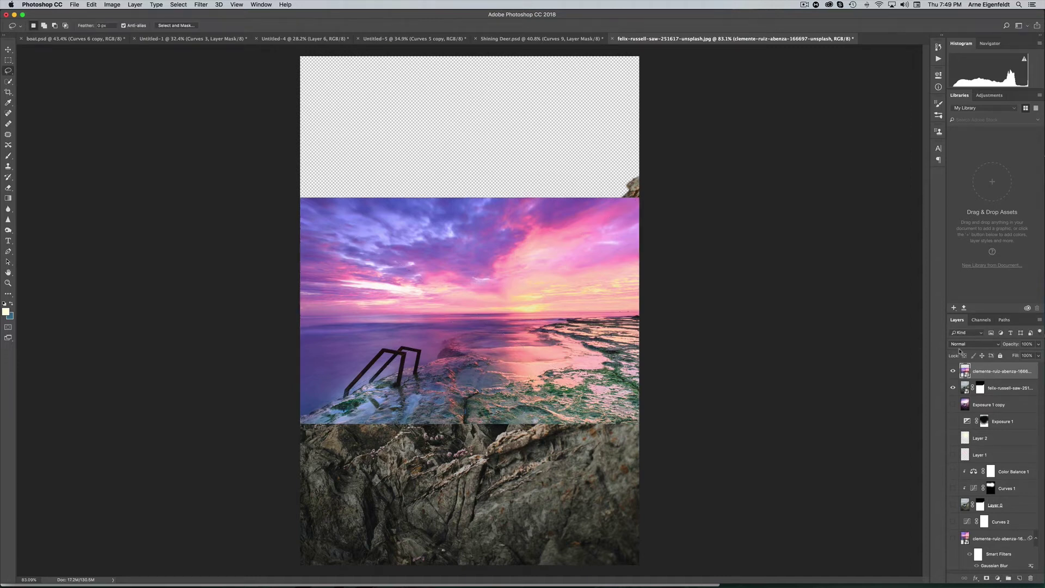
pyautogui.moveTo(999, 372); pyautogui.dragTo(999, 392)
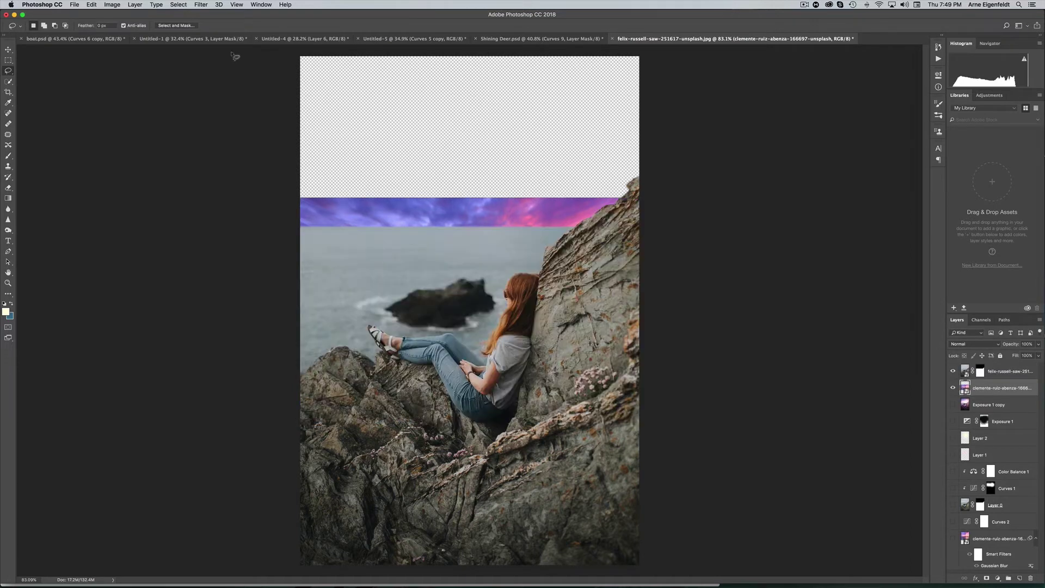
# Step: Move the sunset layer up and stretch it so it fills the sky area and its horizon meets the sea's horizon
pyautogui.press('v')
pyautogui.moveTo(475, 214); pyautogui.dragTo(492, 127)
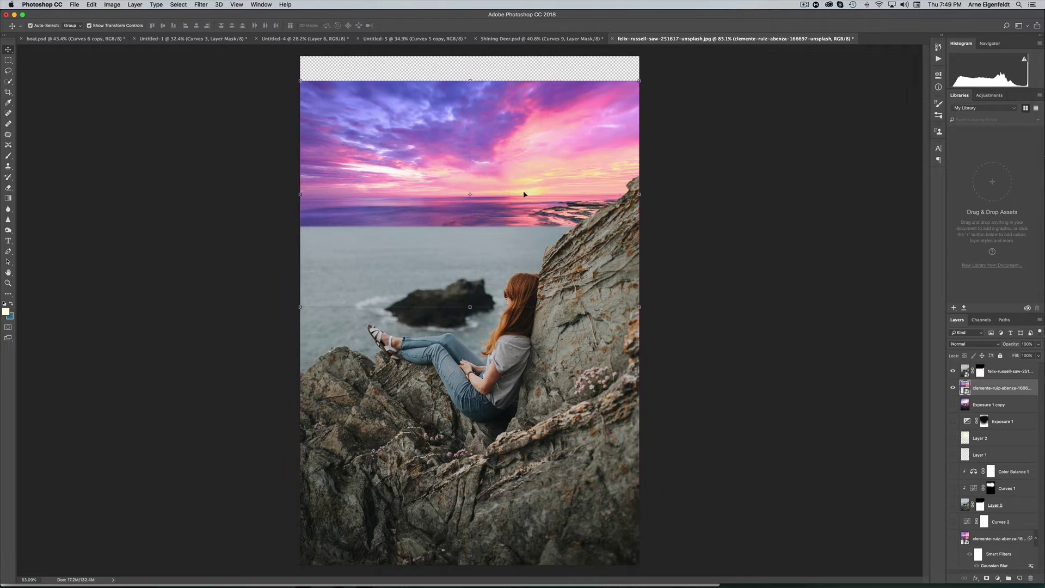
pyautogui.moveTo(474, 306); pyautogui.dragTo(477, 363)
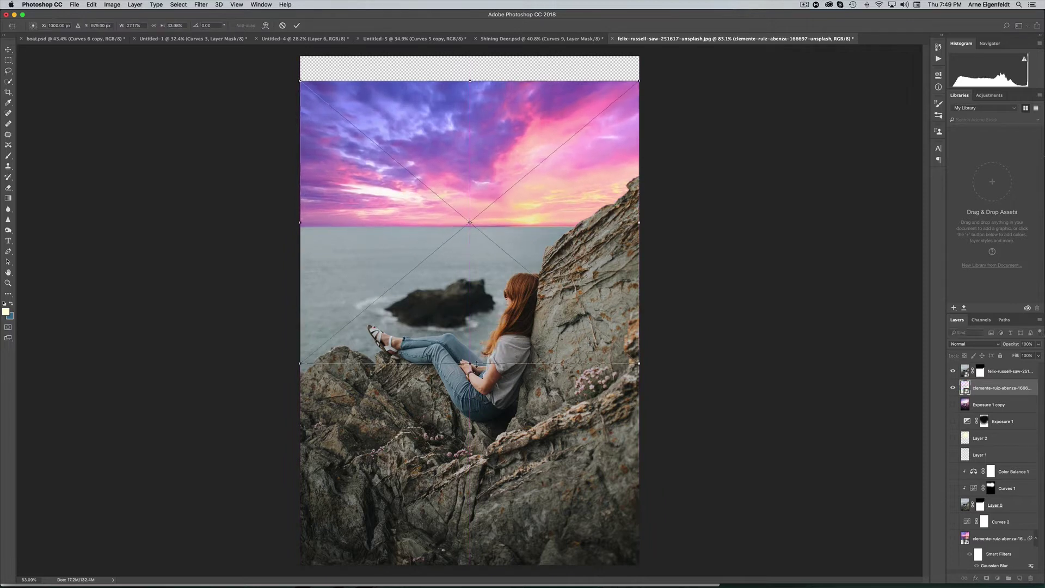
pyautogui.moveTo(473, 82); pyautogui.dragTo(471, 56)
pyautogui.moveTo(469, 365); pyautogui.dragTo(470, 395)
pyautogui.moveTo(303, 227); pyautogui.dragTo(278, 226)
pyautogui.moveTo(639, 226); pyautogui.dragTo(692, 226)
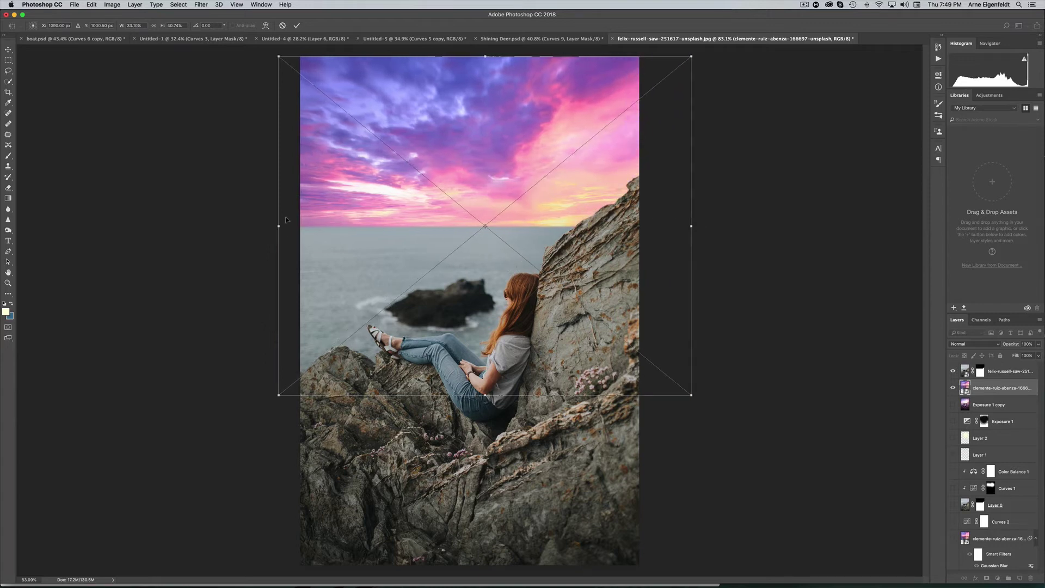
pyautogui.press('Return')
pyautogui.moveTo(479, 280); pyautogui.dragTo(678, 240)
pyautogui.click(694, 249)
pyautogui.scroll(-5, 694, 249)
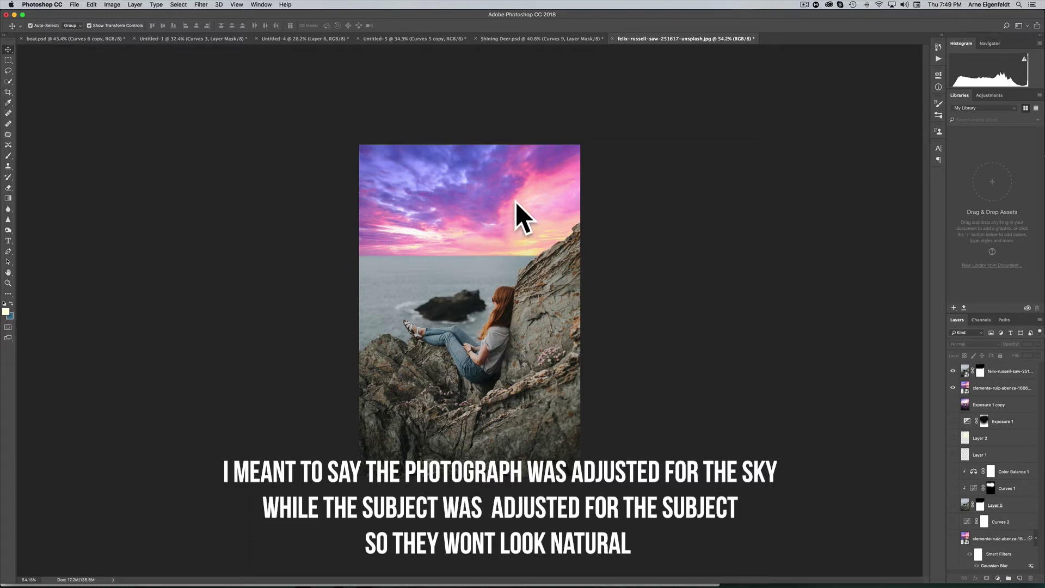
# Step: Add a Curves adjustment layer clipped to the sunset sky layer
pyautogui.click(501, 203)
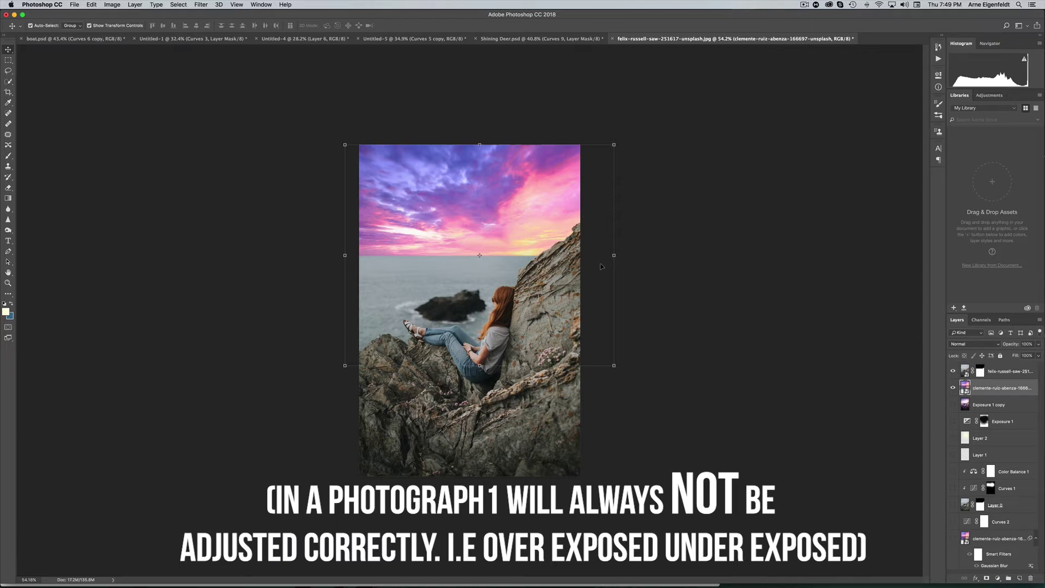
pyautogui.click(999, 579)
pyautogui.click(1023, 487)
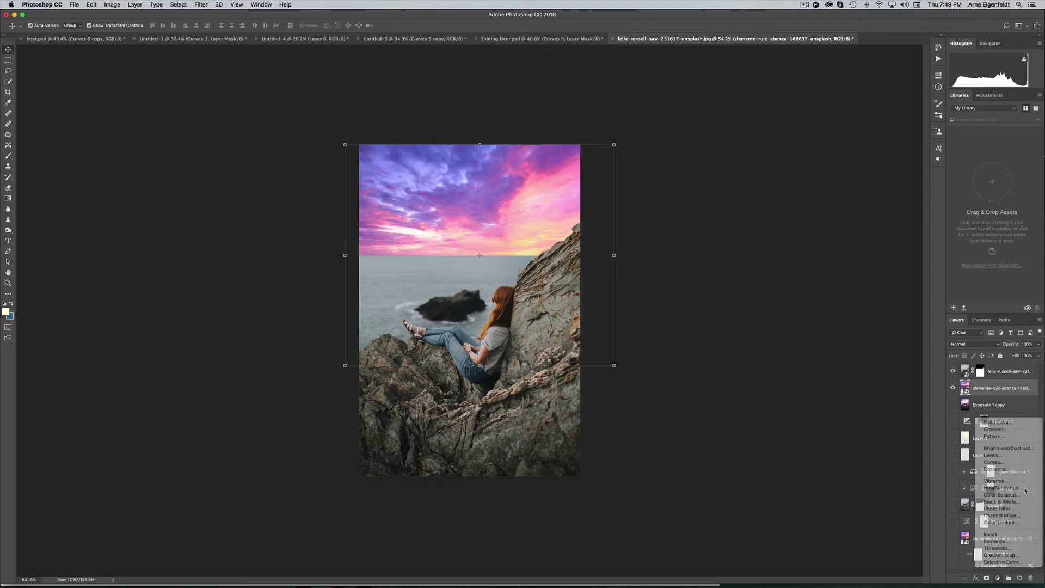
pyautogui.click(998, 580)
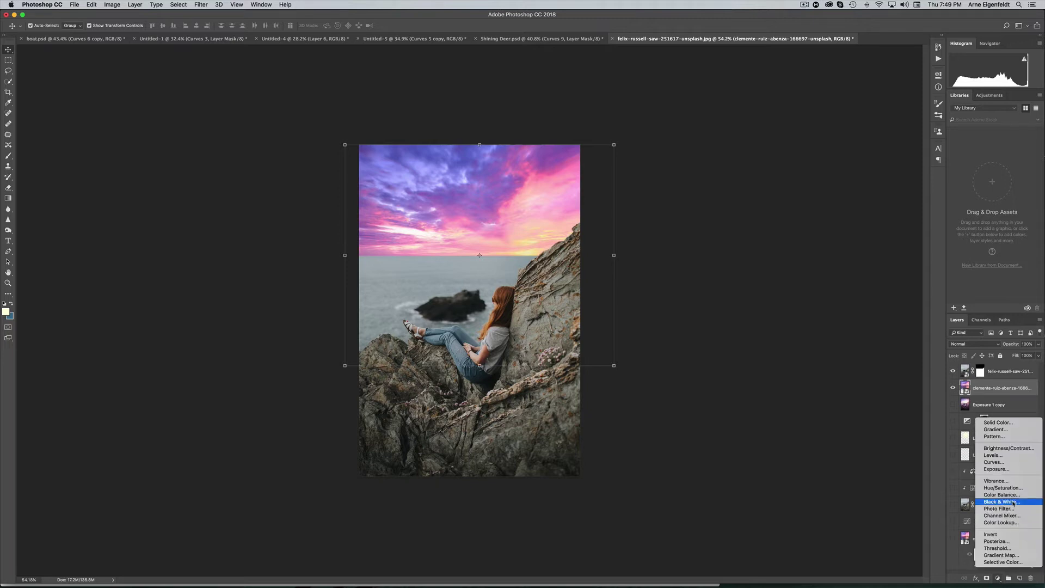
pyautogui.click(1009, 462)
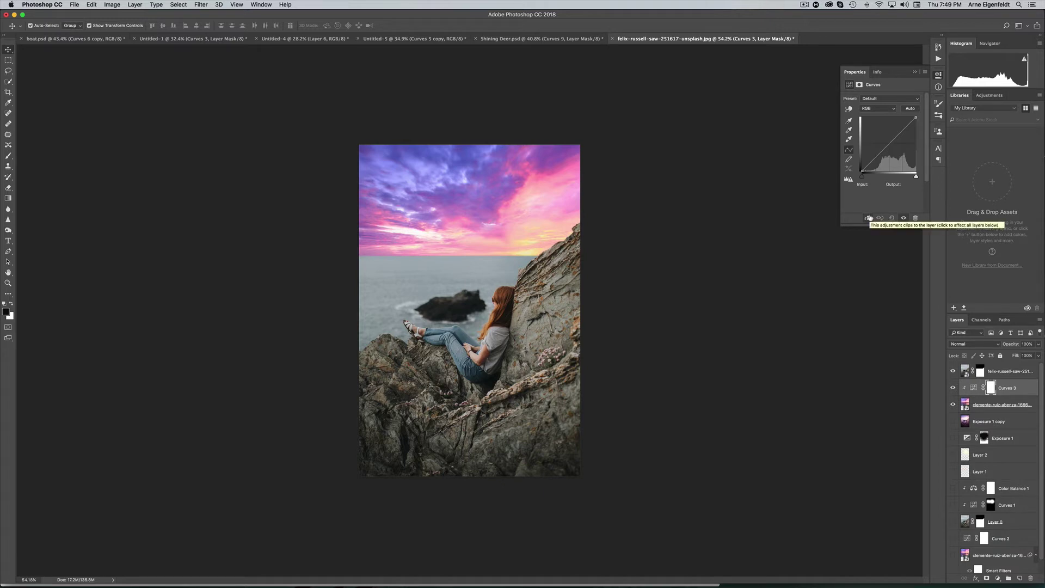
# Step: Lift the curve's black point moderately and pull its white point inward to input 224 to fade and brighten the sky
pyautogui.moveTo(862, 170); pyautogui.dragTo(861, 158)
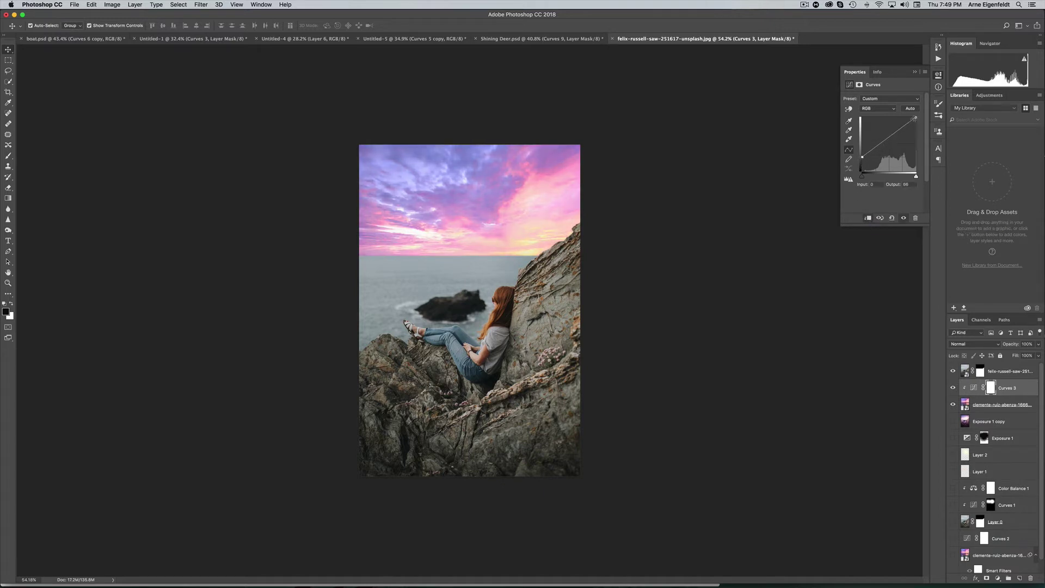
pyautogui.moveTo(915, 118); pyautogui.dragTo(909, 117)
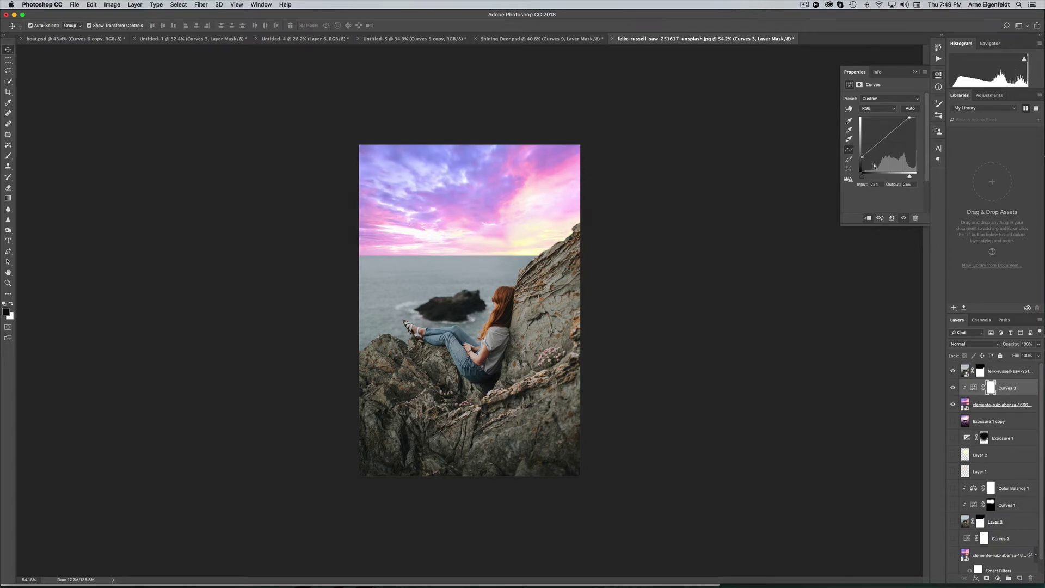
pyautogui.moveTo(863, 157); pyautogui.dragTo(863, 160)
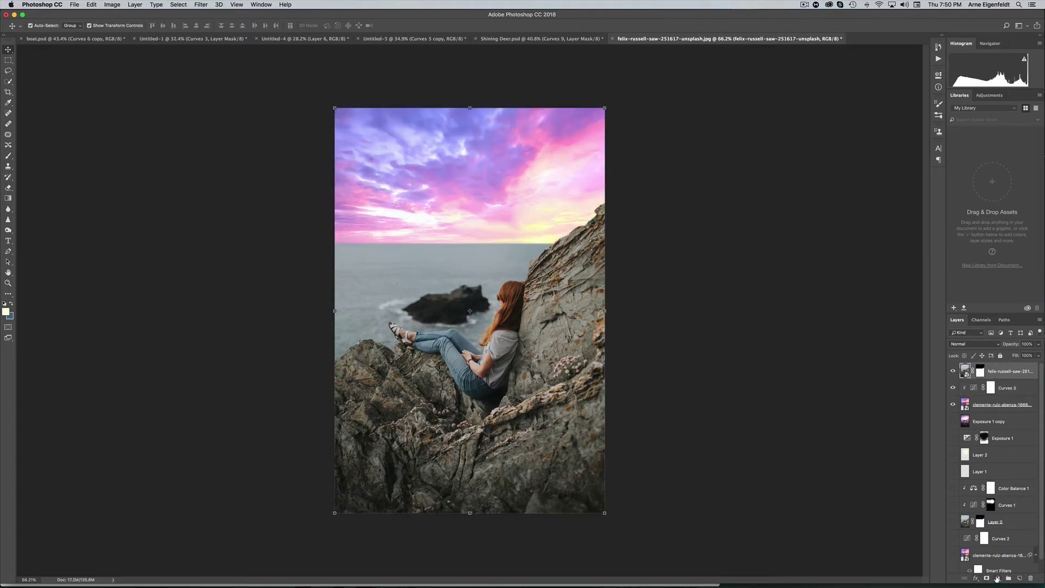
# Step: Add a Color Balance adjustment layer clipped to the masked photo of the woman on the rocks
pyautogui.click(997, 577)
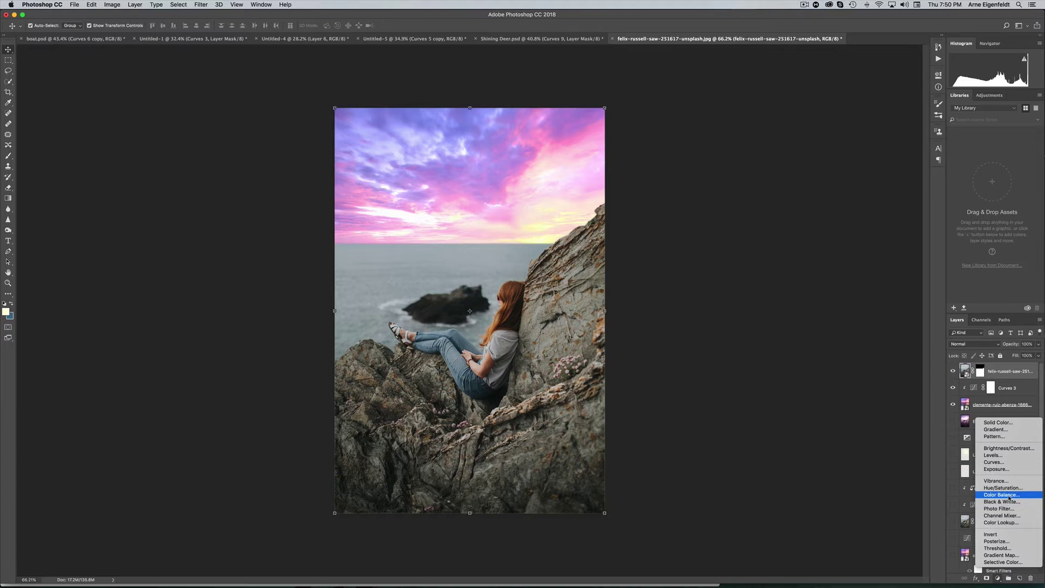
pyautogui.click(894, 301)
pyautogui.click(869, 218)
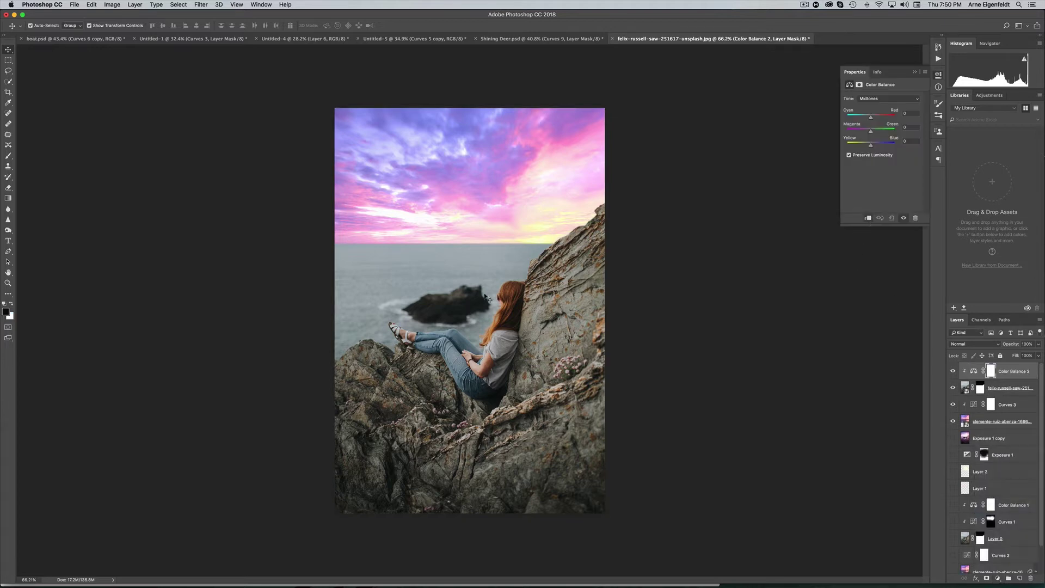
# Step: Shift the Color Balance midtones to about -36 toward magenta, about +19 toward blue and slightly toward red
pyautogui.moveTo(865, 132); pyautogui.dragTo(863, 134)
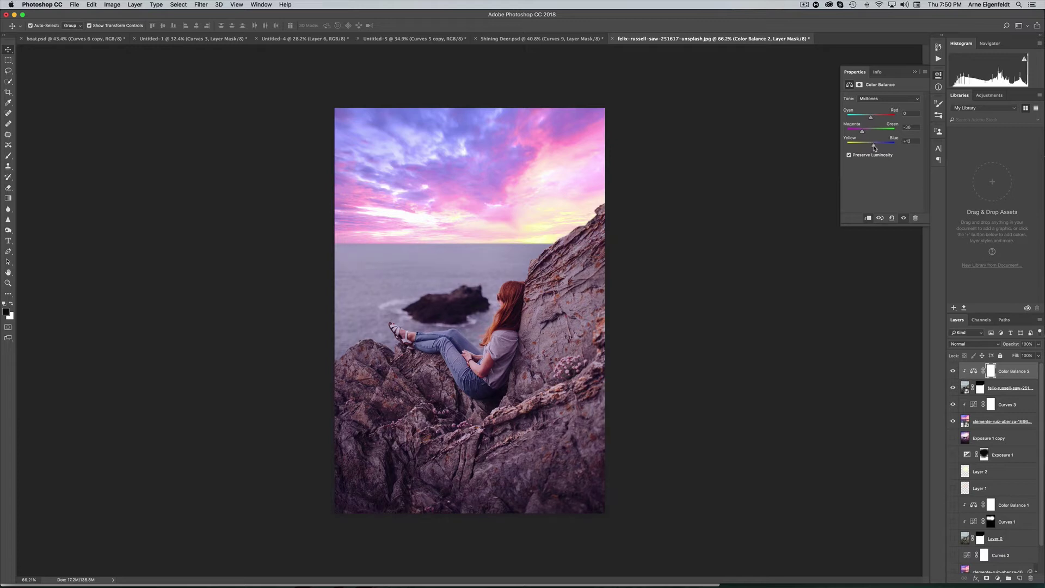
pyautogui.moveTo(876, 150); pyautogui.dragTo(875, 146)
pyautogui.moveTo(881, 119); pyautogui.dragTo(871, 120)
pyautogui.scroll(-10, 667, 179)
pyautogui.scroll(10, 504, 214)
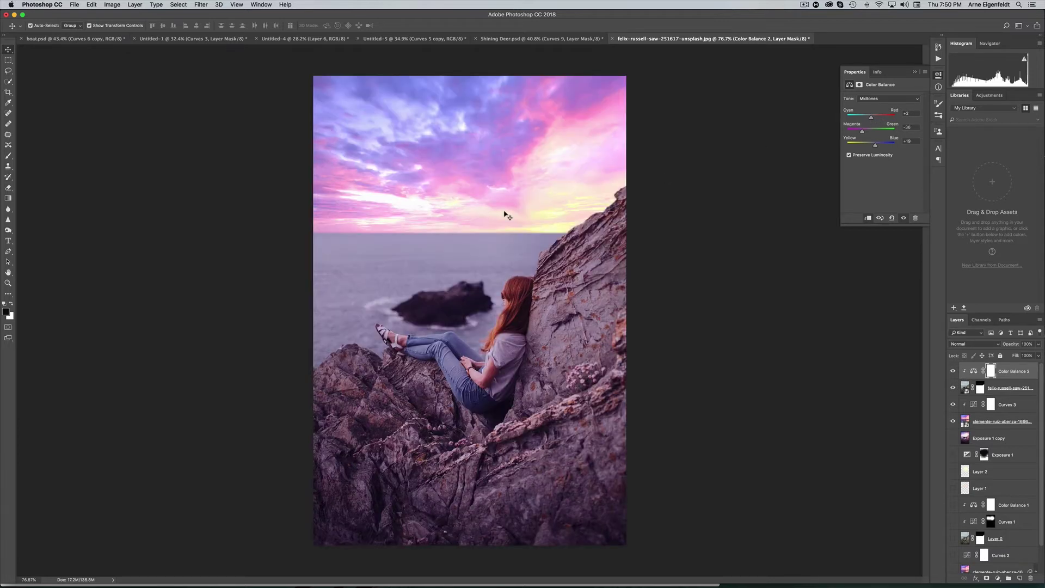
pyautogui.click(915, 72)
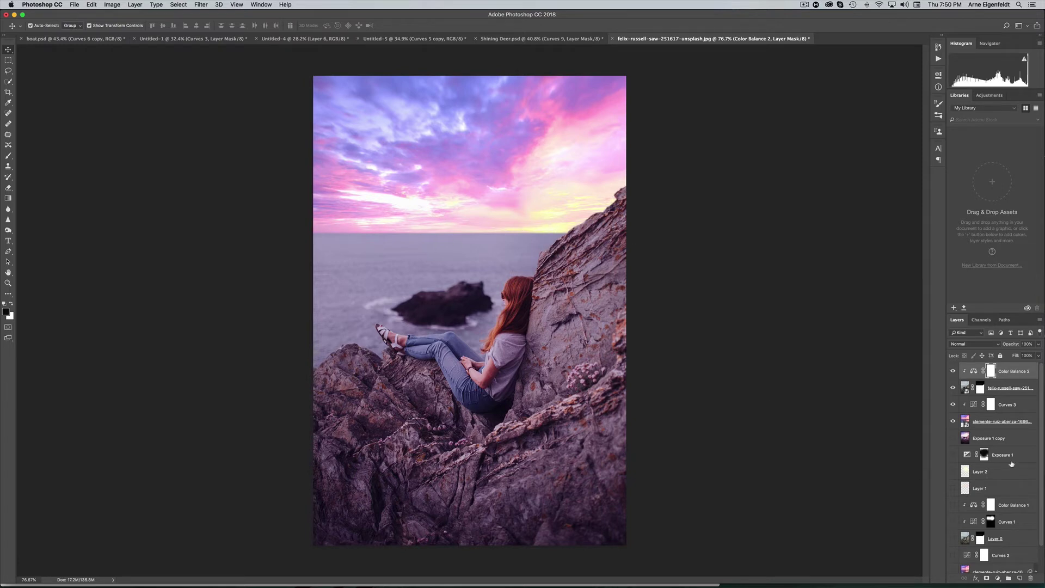
# Step: Add a Curves adjustment layer clipped to the photo of the woman on the rocks
pyautogui.click(997, 578)
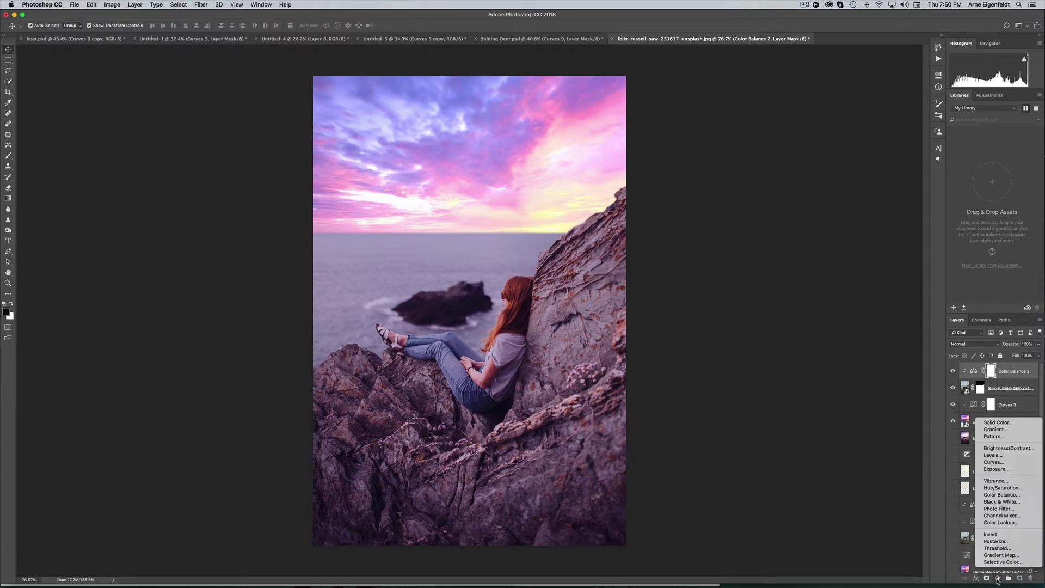
pyautogui.click(987, 402)
pyautogui.click(952, 388)
pyautogui.click(952, 388)
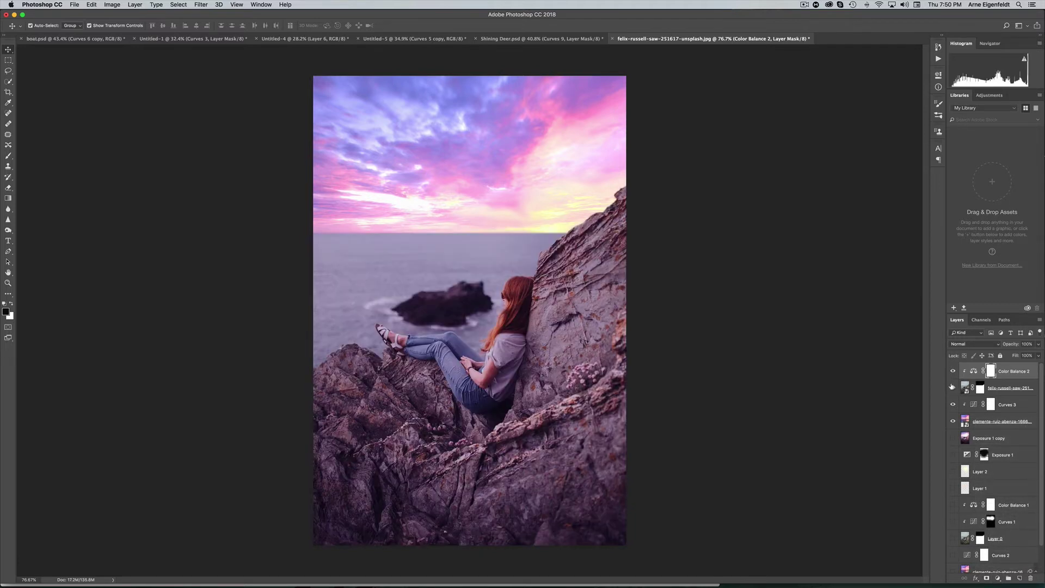
pyautogui.click(999, 577)
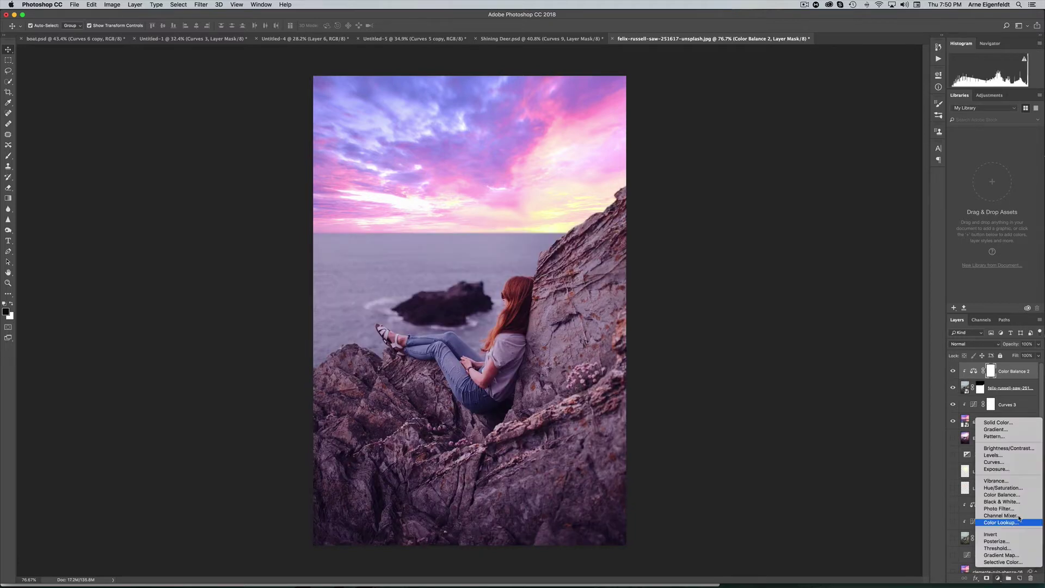
pyautogui.click(1016, 464)
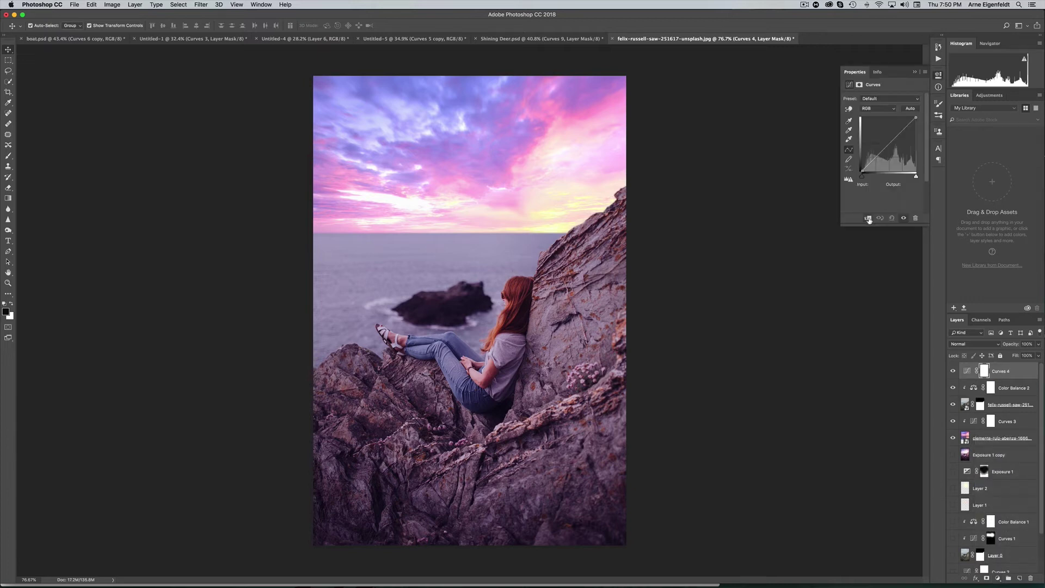
pyautogui.click(868, 219)
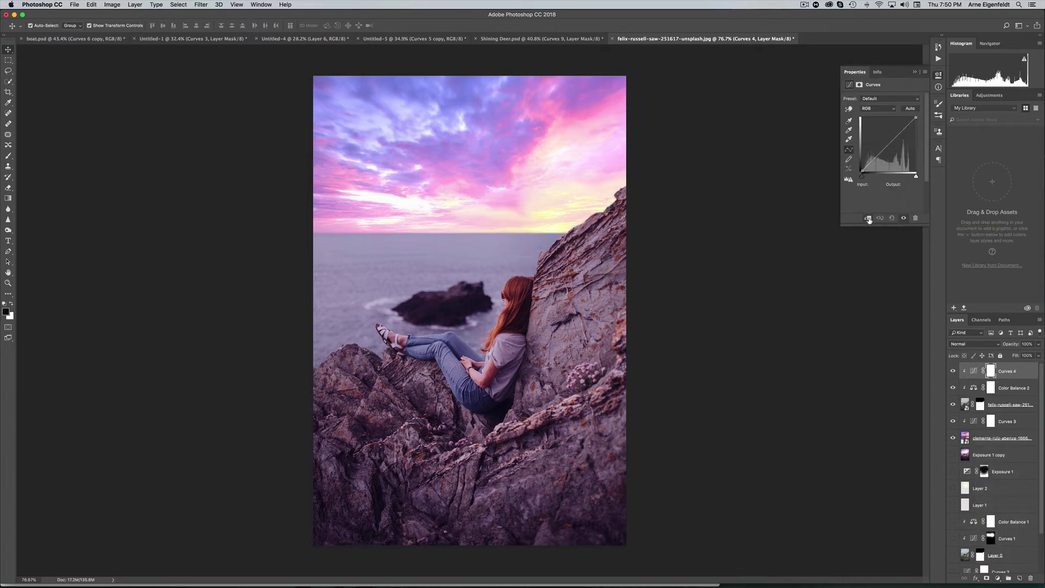
# Step: Pull the curve's white point inward to about input 169 and slightly lift its black point to brighten and fade the photo
pyautogui.moveTo(916, 118); pyautogui.dragTo(899, 118)
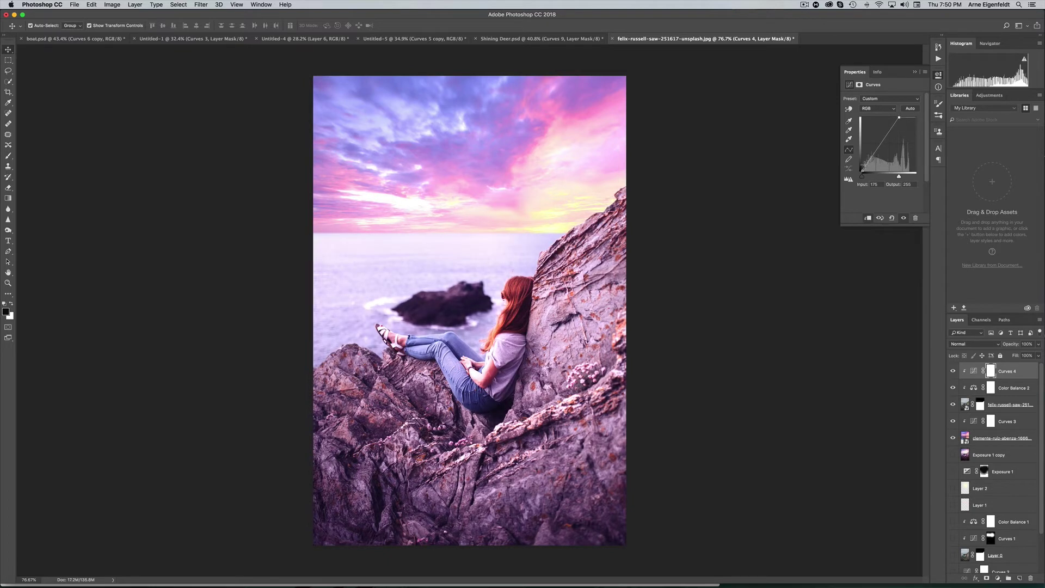
pyautogui.moveTo(862, 170); pyautogui.dragTo(862, 164)
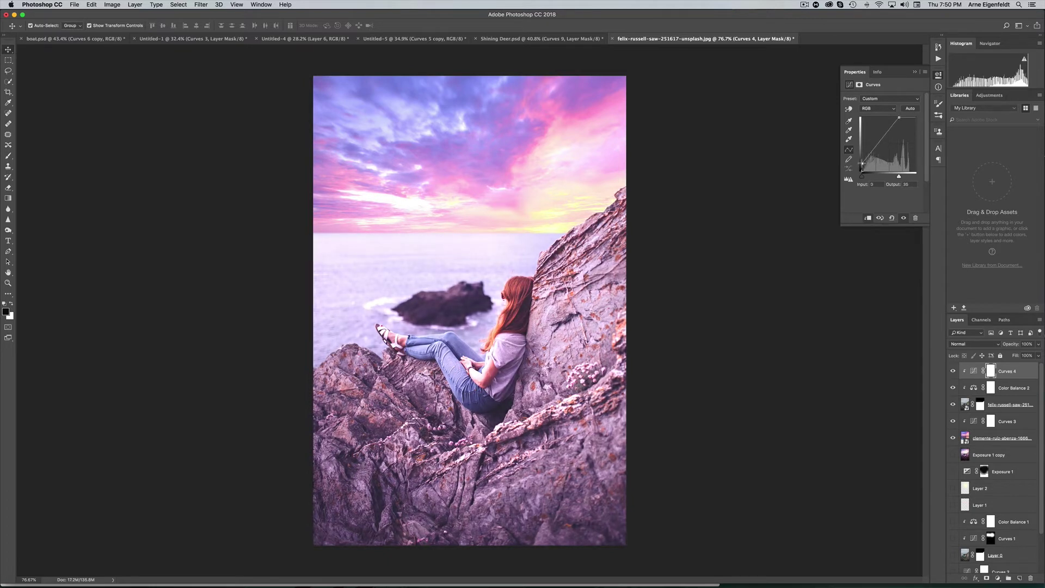
pyautogui.moveTo(899, 118); pyautogui.dragTo(897, 118)
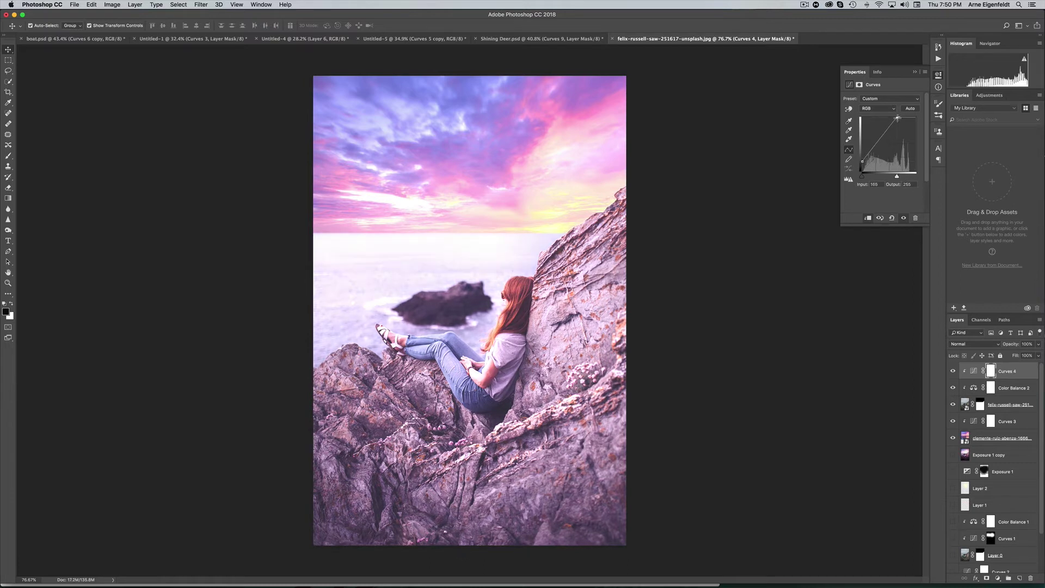
# Step: Close the curve settings and invert the Curves layer's mask to black to hide the brightening
pyautogui.scroll(-3, 564, 202)
pyautogui.scroll(3, 564, 201)
pyautogui.click(915, 73)
pyautogui.press('super+i')
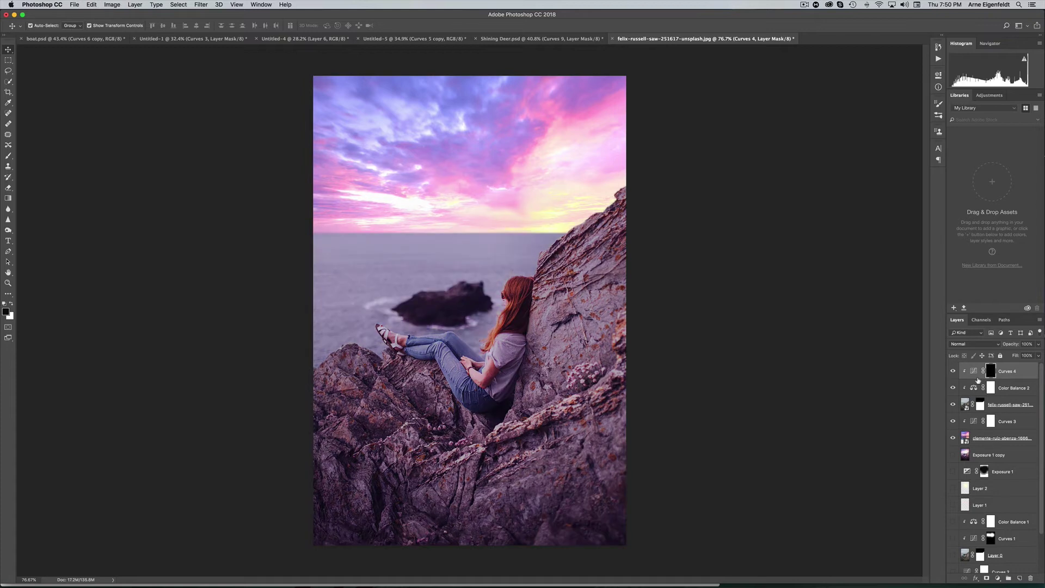
# Step: Choose the Soft Mechanical 65 pixels brush and enlarge it to several hundred pixels for mask painting
pyautogui.click(9, 156)
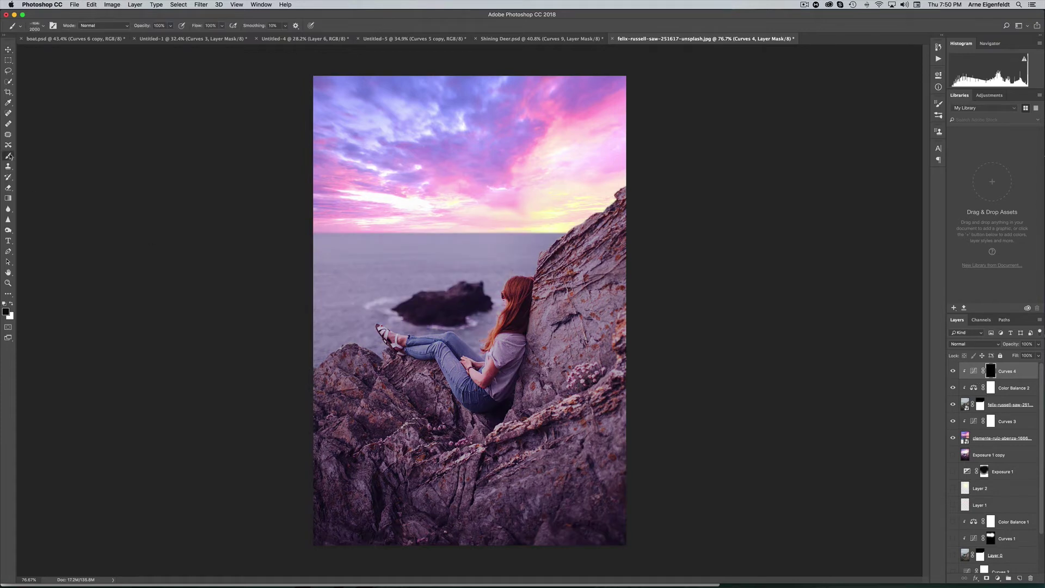
pyautogui.click(42, 27)
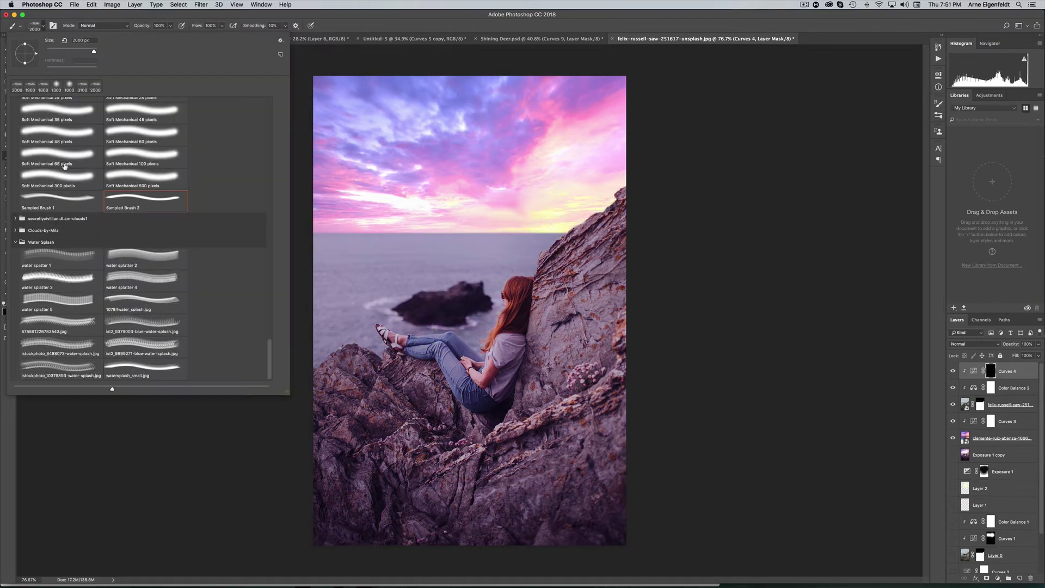
pyautogui.click(64, 162)
pyautogui.click(44, 27)
pyautogui.press(']')
pyautogui.press(']')
pyautogui.press(']')
pyautogui.press(']')
pyautogui.press(']')
pyautogui.press(']')
pyautogui.press(']')
pyautogui.press(']')
pyautogui.press(']')
pyautogui.press(']')
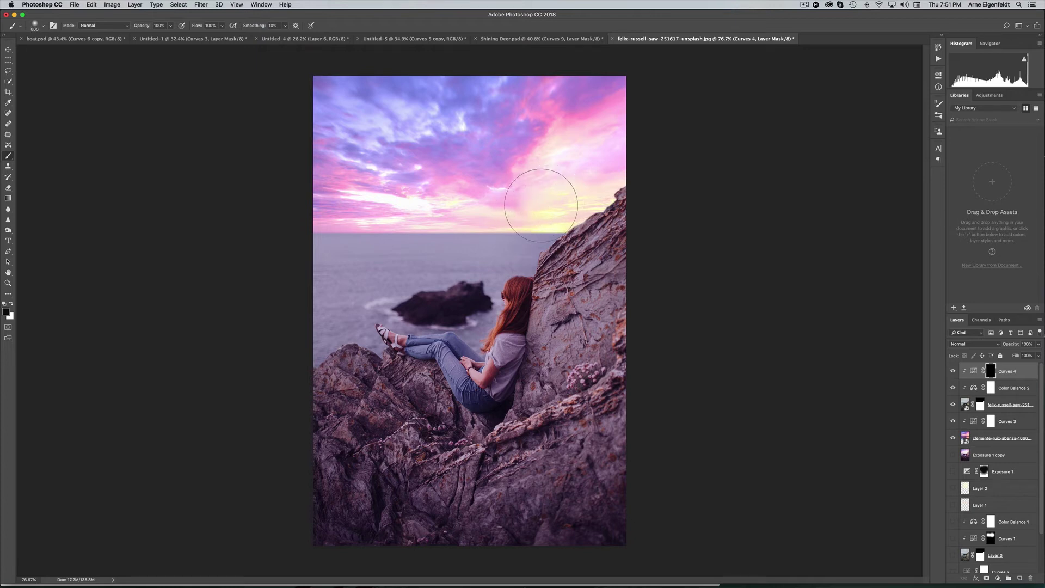
# Step: Paint white on the Curves mask in broad soft strokes along the horizon and upper rock edge to brighten the distant sea
pyautogui.click(11, 304)
pyautogui.moveTo(557, 205)
pyautogui.mouseDown()
pyautogui.moveTo(528, 193)
pyautogui.moveTo(547, 186)
pyautogui.moveTo(337, 173)
pyautogui.moveTo(582, 189)
pyautogui.moveTo(511, 175)
pyautogui.mouseUp()
pyautogui.scroll(-3, 511, 175)
pyautogui.press(']')
pyautogui.press(']')
pyautogui.press(']')
pyautogui.press(']')
pyautogui.press(']')
pyautogui.moveTo(429, 217); pyautogui.dragTo(511, 221)
# Step: Compare the sea and rocks with and without the Curves brightening at closer zoom
pyautogui.scroll(3, 511, 221)
pyautogui.press('[')
pyautogui.press('[')
pyautogui.press('[')
pyautogui.press('[')
pyautogui.press('[')
pyautogui.press('[')
pyautogui.press('[')
pyautogui.press('[')
pyautogui.press('x')
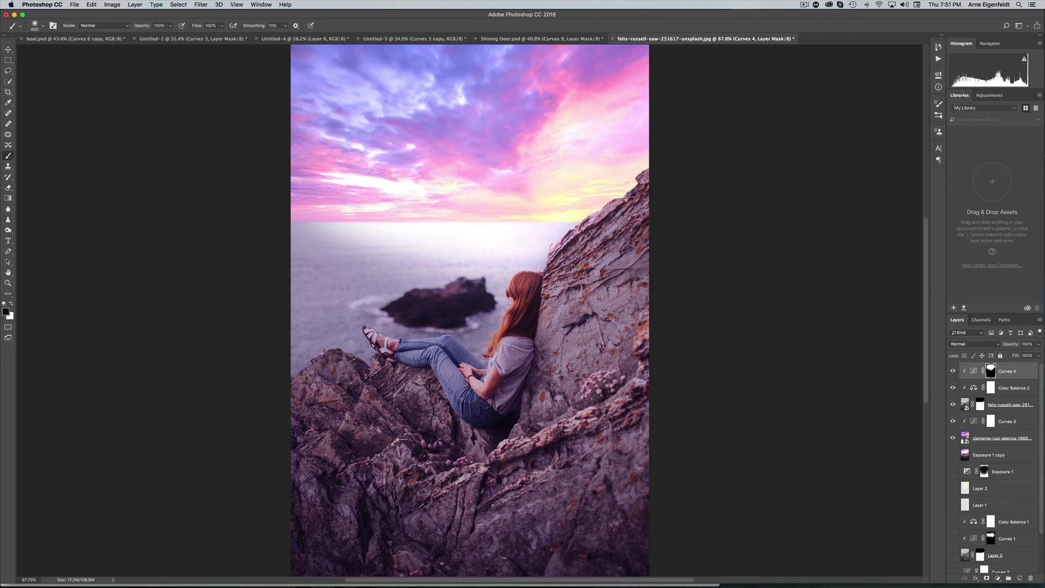
pyautogui.scroll(-5, 462, 256)
pyautogui.scroll(5, 449, 291)
pyautogui.press('x')
pyautogui.click(952, 371)
pyautogui.click(952, 374)
# Step: Stretch the Curves mask horizontally past both sides of the image and lower the layer's opacity to 91%
pyautogui.scroll(-3, 460, 256)
pyautogui.press('v')
pyautogui.moveTo(351, 249); pyautogui.dragTo(325, 249)
pyautogui.moveTo(589, 249); pyautogui.dragTo(607, 240)
pyautogui.press('Return')
pyautogui.moveTo(1038, 344); pyautogui.dragTo(1032, 356)
pyautogui.moveTo(523, 254); pyautogui.dragTo(533, 254)
pyautogui.scroll(3, 505, 248)
pyautogui.scroll(-3, 505, 248)
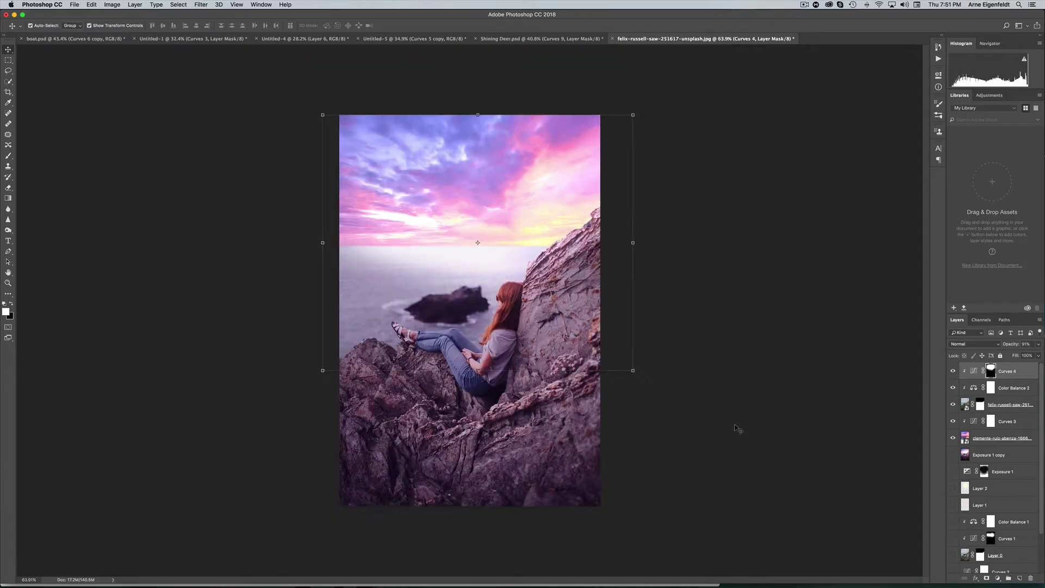
pyautogui.click(740, 429)
pyautogui.scroll(-2, 509, 324)
pyautogui.scroll(2, 589, 327)
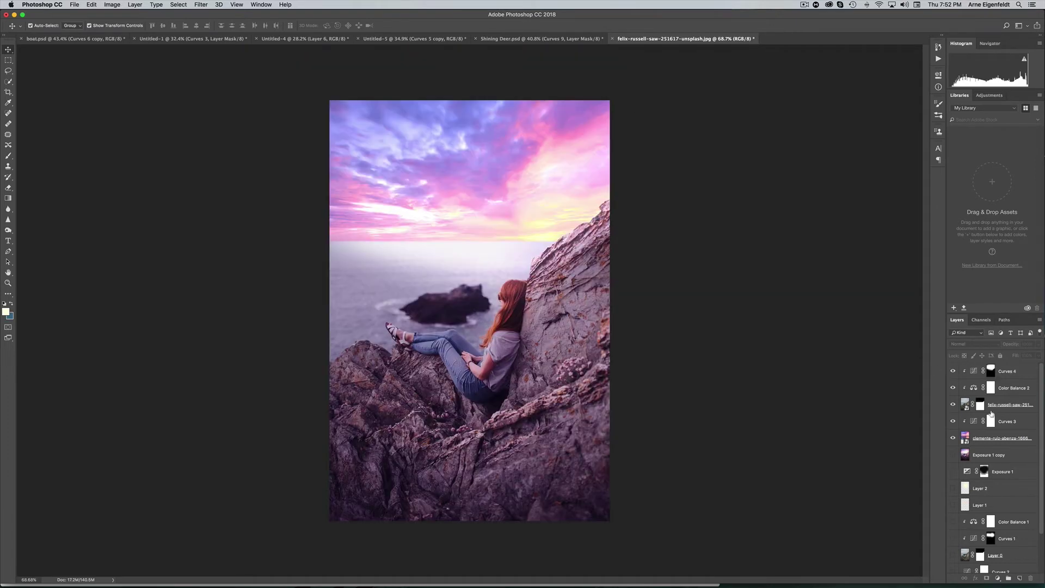
# Step: Check the photo layer's visibility and add a new empty layer above the clipped Curves adjustment
pyautogui.click(1010, 377)
pyautogui.click(952, 405)
pyautogui.click(952, 405)
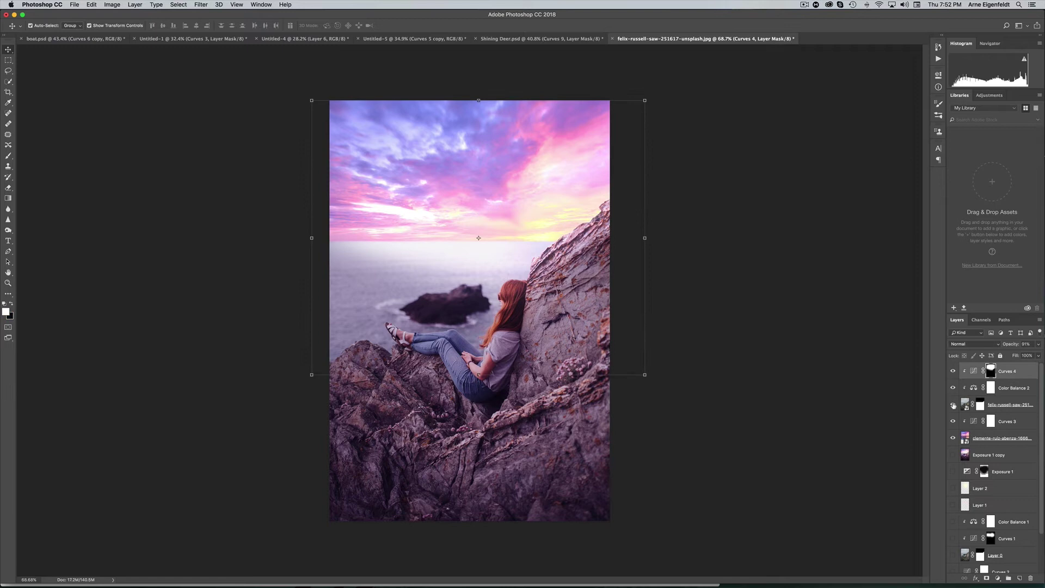
pyautogui.click(1020, 578)
# Step: Set up the Sampled Brush 2 cloud-shaped brush at a reduced size of 1000 px for painting haze
pyautogui.click(9, 156)
pyautogui.scroll(3, 420, 201)
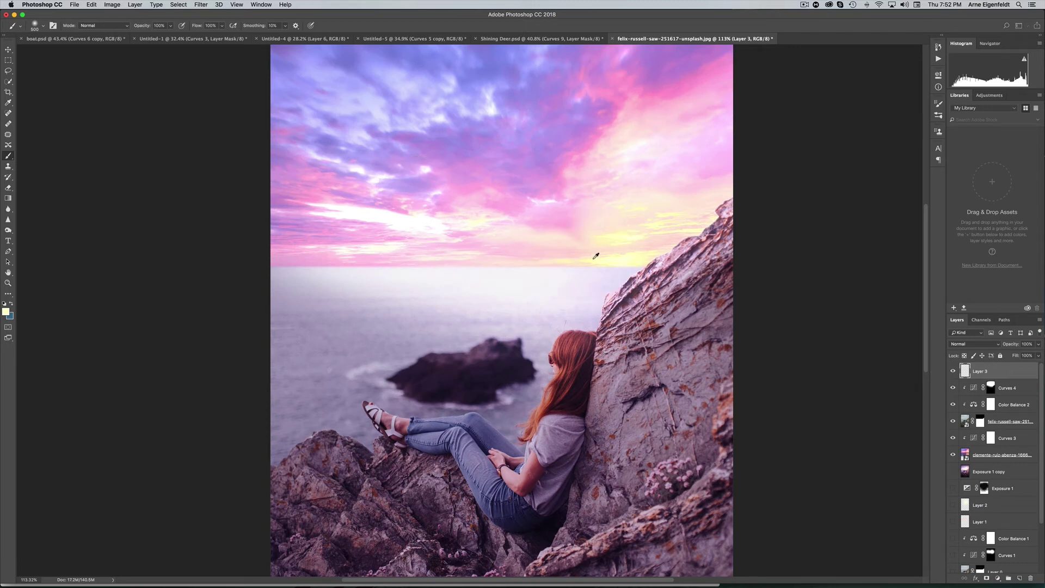
pyautogui.click(44, 26)
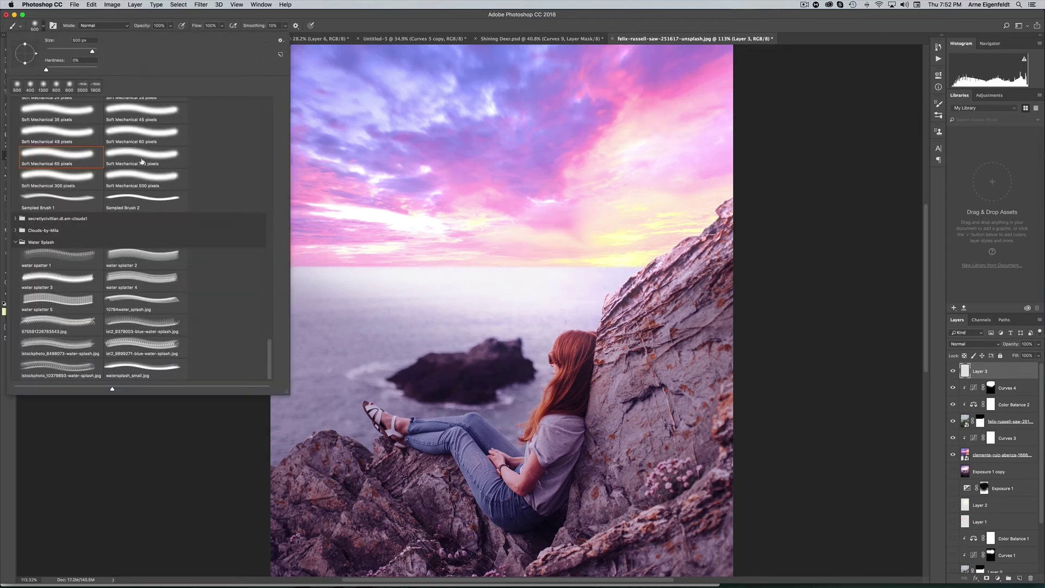
pyautogui.doubleClick(150, 197)
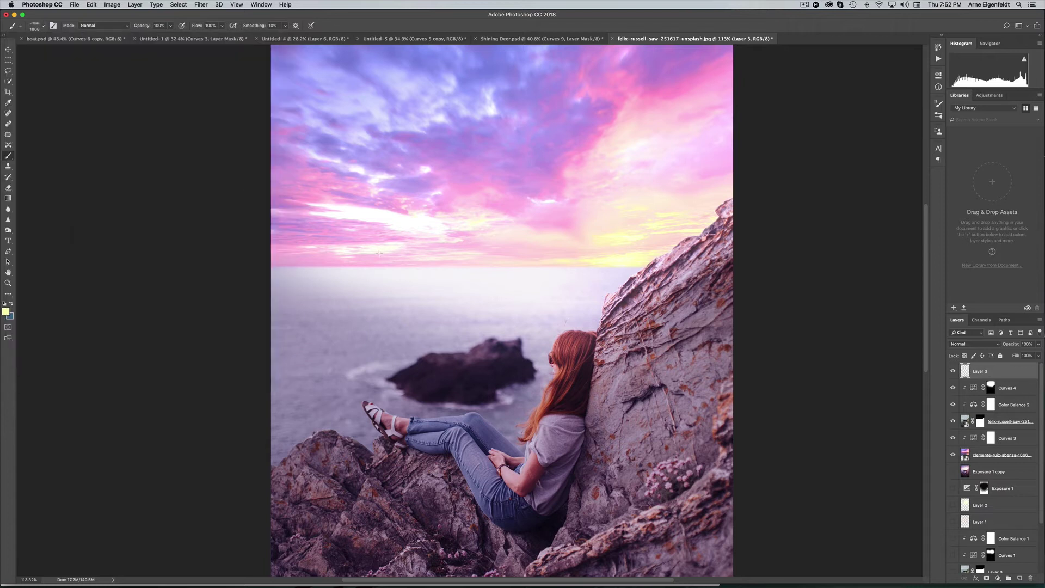
pyautogui.press('[')
pyautogui.press('[')
pyautogui.press('[')
pyautogui.press('[')
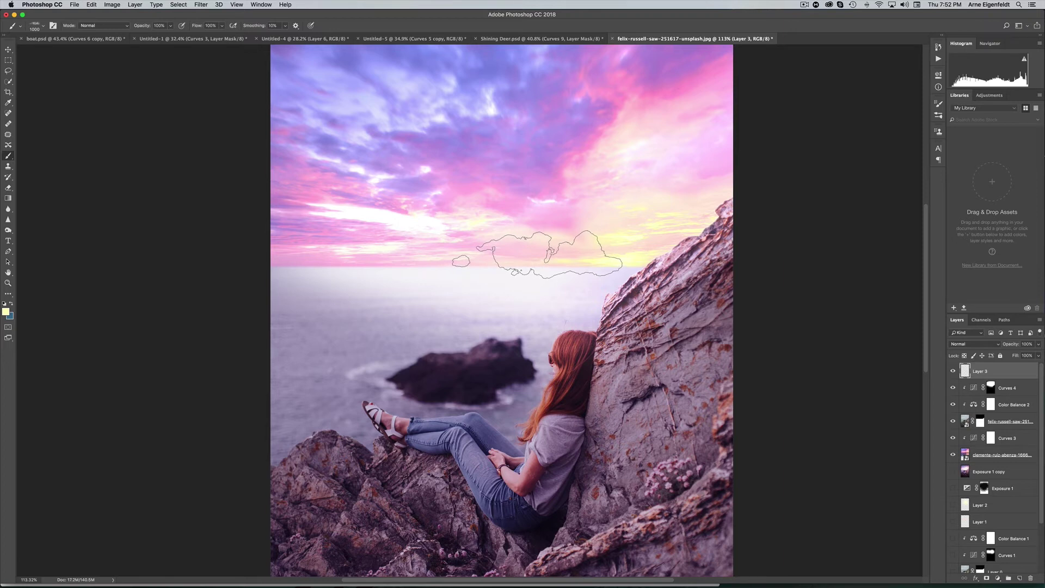
# Step: Stamp pale yellow haze on the new layer across the full width of the horizon
pyautogui.click(539, 255)
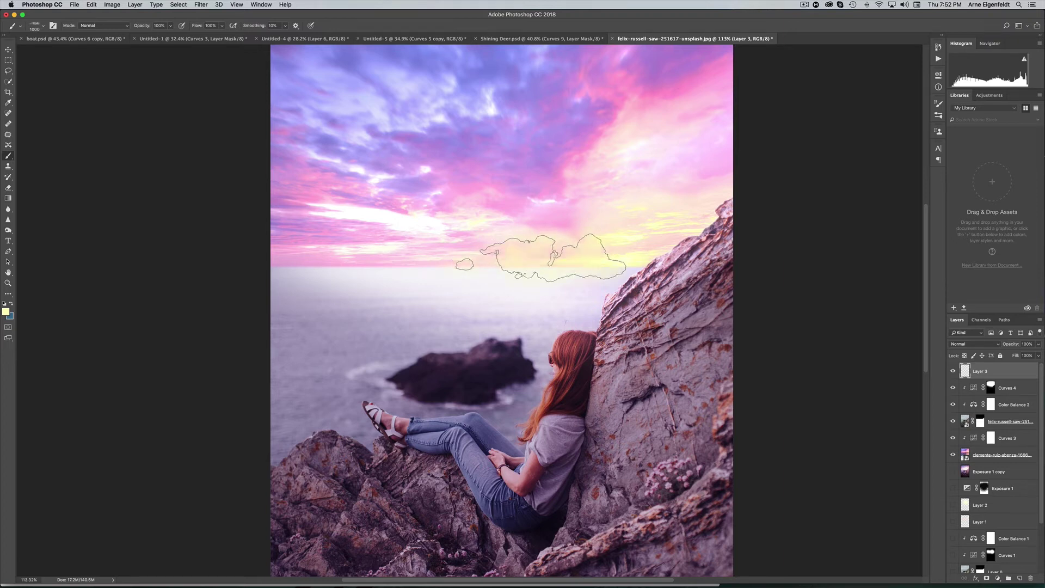
pyautogui.click(578, 257)
pyautogui.click(445, 255)
pyautogui.click(342, 272)
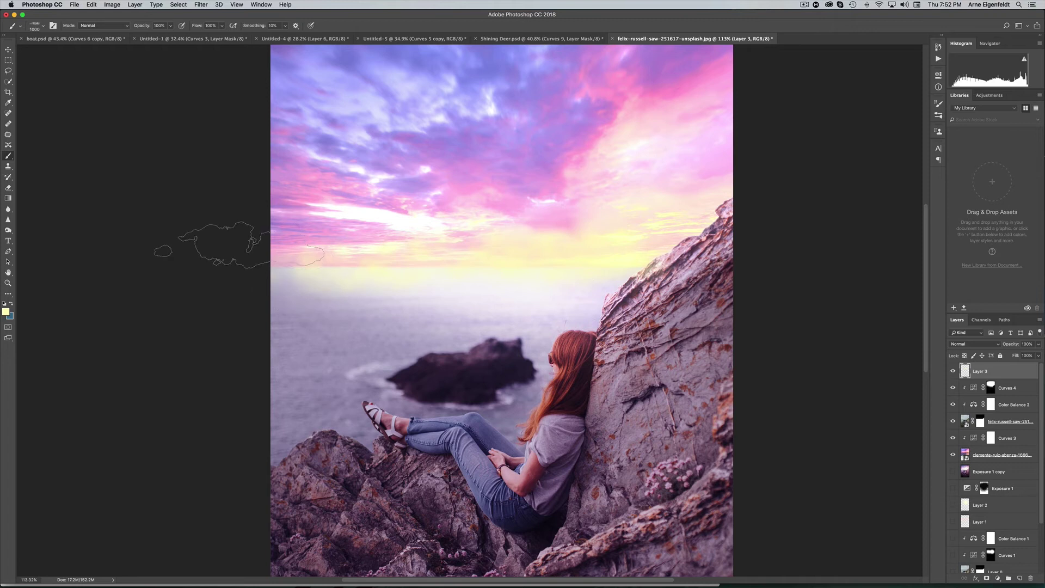
pyautogui.click(250, 254)
pyautogui.click(398, 264)
pyautogui.click(593, 258)
pyautogui.click(421, 267)
pyautogui.click(341, 249)
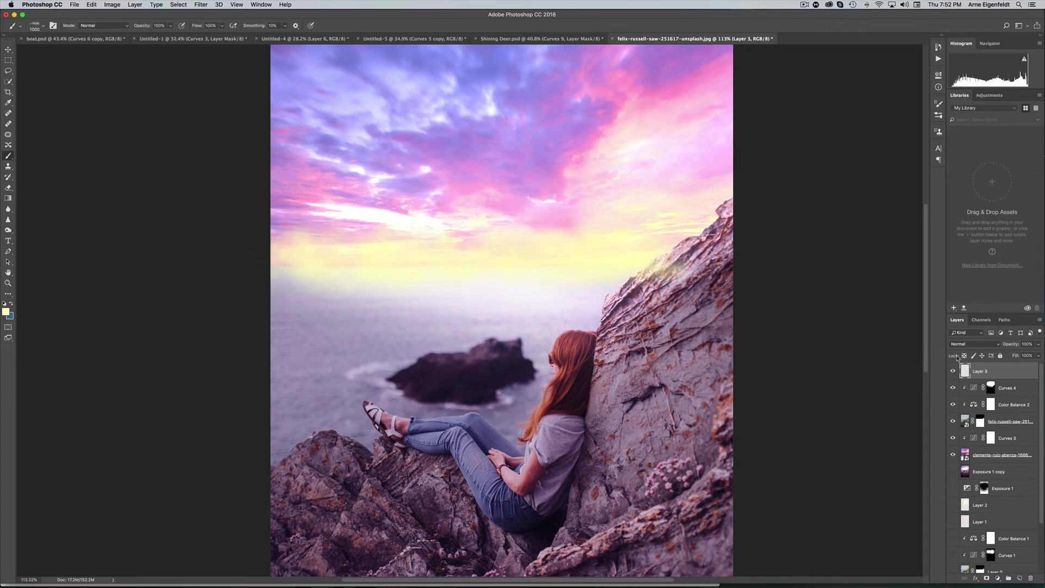
# Step: Try Soft Light on the haze layer, but settle on the Screen blend mode
pyautogui.click(959, 343)
pyautogui.click(962, 437)
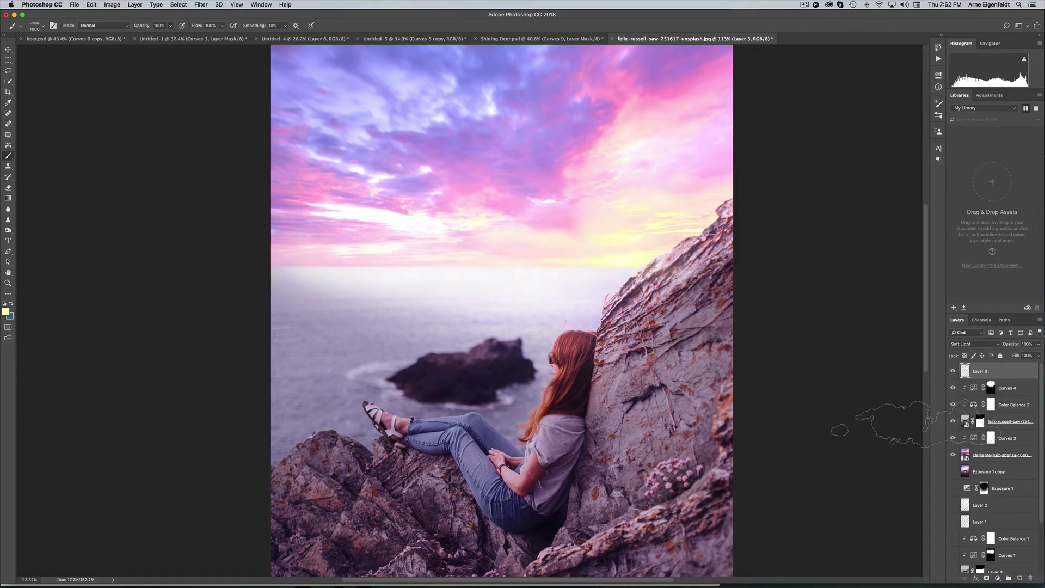
pyautogui.click(966, 346)
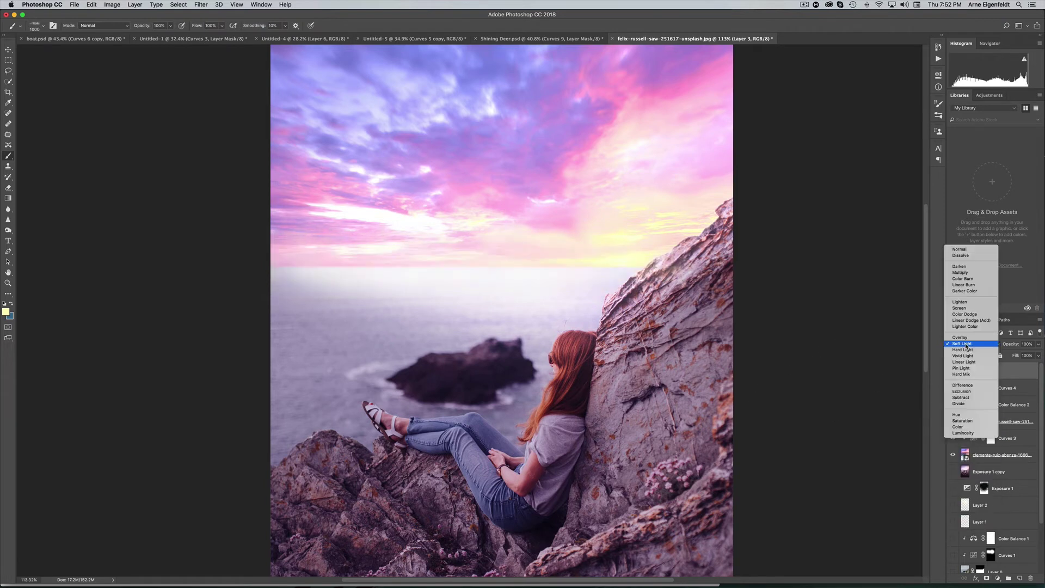
pyautogui.click(959, 308)
pyautogui.press('super+minus')
pyautogui.scroll(-3, 766, 331)
pyautogui.scroll(3, 532, 243)
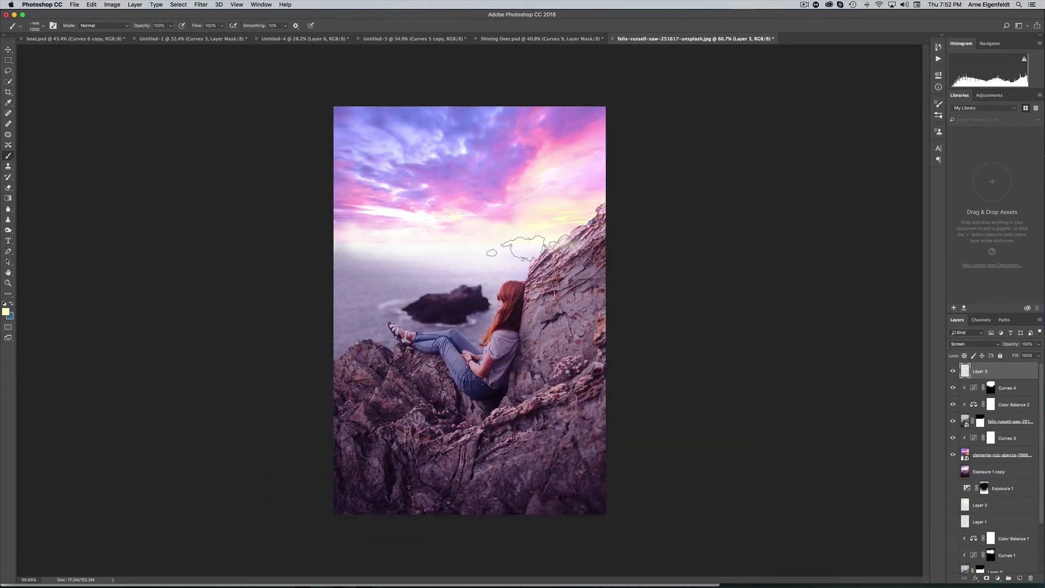
# Step: Stretch the haze layer past the image's left edge and compress its height slightly
pyautogui.scroll(-8, 473, 228)
pyautogui.scroll(10, 454, 203)
pyautogui.press('v')
pyautogui.scroll(-5, 449, 294)
pyautogui.moveTo(347, 245); pyautogui.dragTo(325, 243)
pyautogui.moveTo(453, 272); pyautogui.dragTo(453, 266)
pyautogui.press('Return')
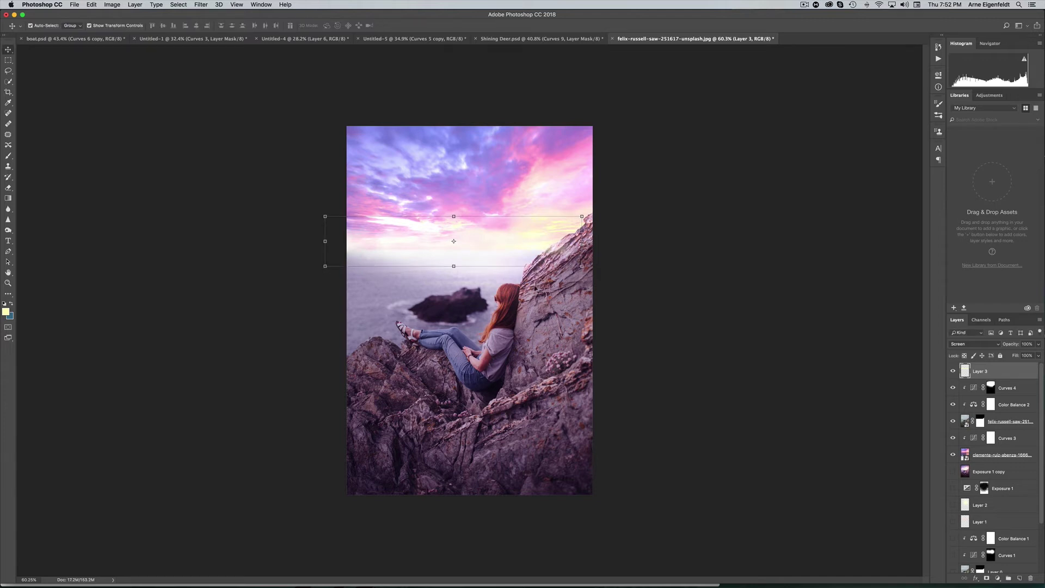
pyautogui.press('l')
pyautogui.scroll(-3, 448, 236)
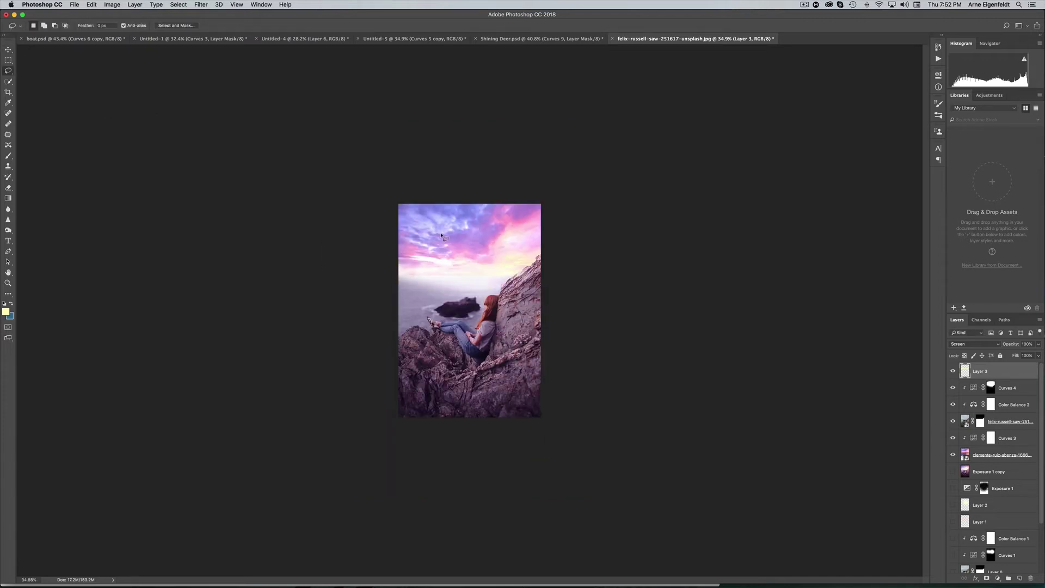
pyautogui.scroll(3, 447, 235)
pyautogui.moveTo(1038, 344)
pyautogui.mouseDown()
pyautogui.moveTo(1024, 354)
pyautogui.moveTo(1042, 346)
pyautogui.mouseUp()
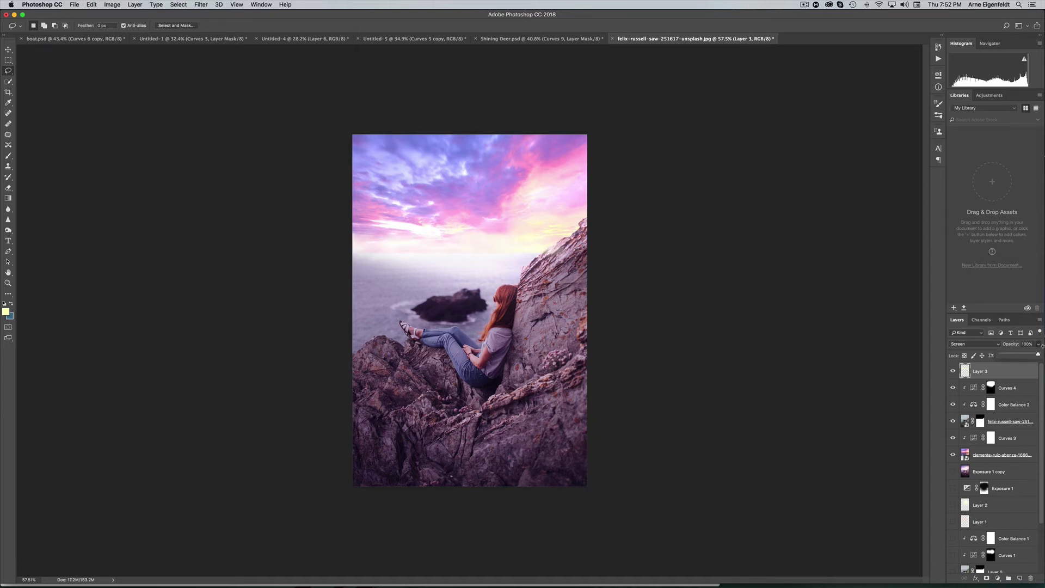
pyautogui.scroll(-3, 555, 257)
pyautogui.scroll(4, 523, 220)
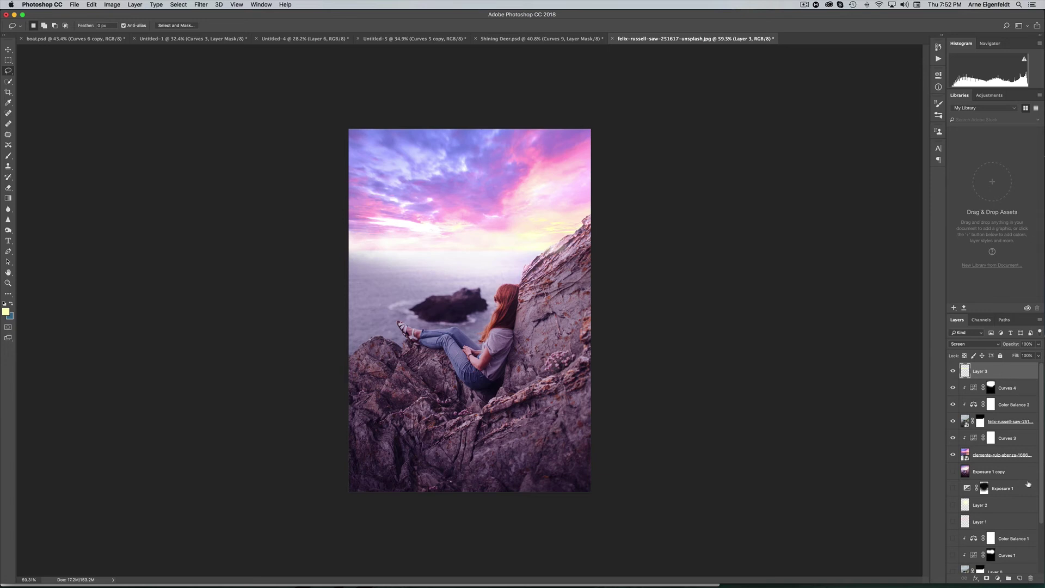
# Step: Add an Exposure adjustment layer on top with exposure -1.33 and gamma correction about 0.81 to darken the whole image
pyautogui.click(1000, 577)
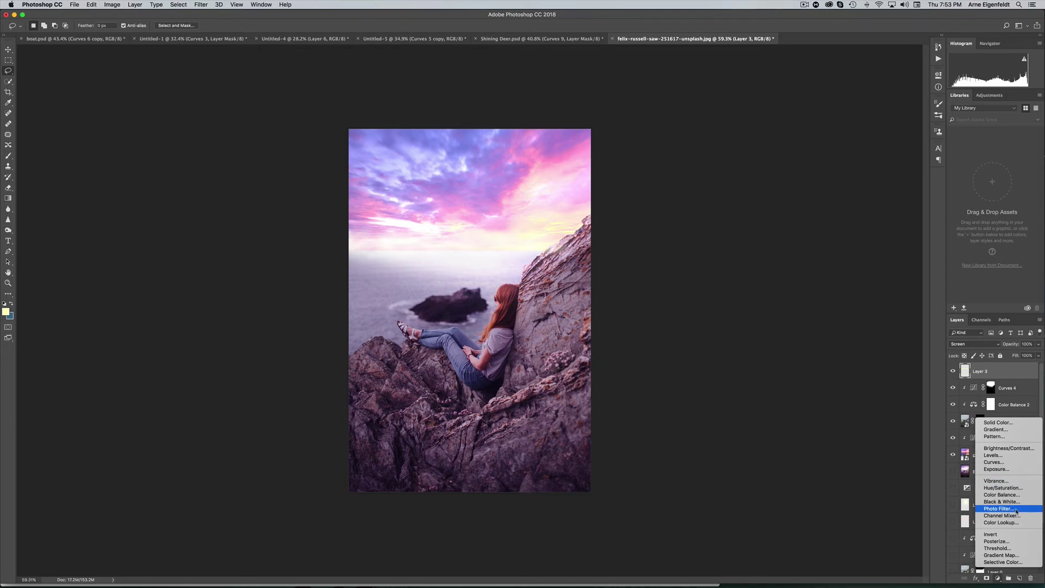
pyautogui.click(1004, 469)
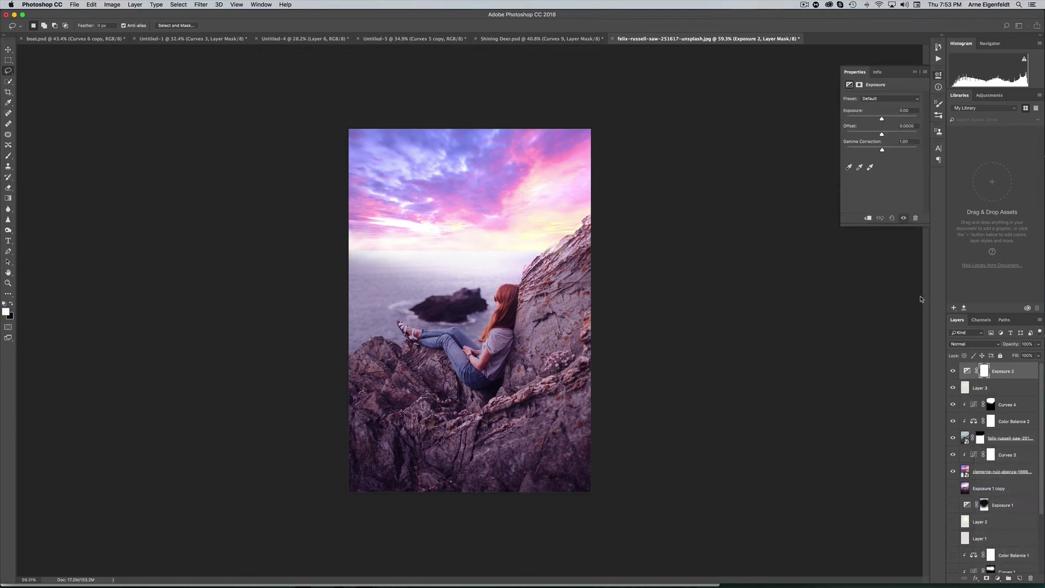
pyautogui.click(874, 118)
pyautogui.moveTo(882, 150); pyautogui.dragTo(876, 121)
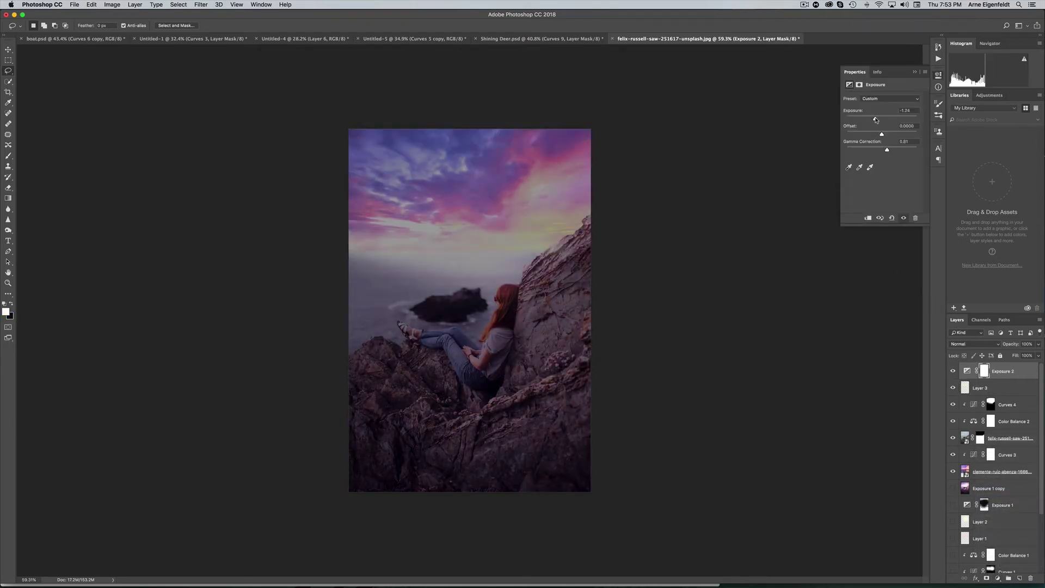
pyautogui.click(915, 73)
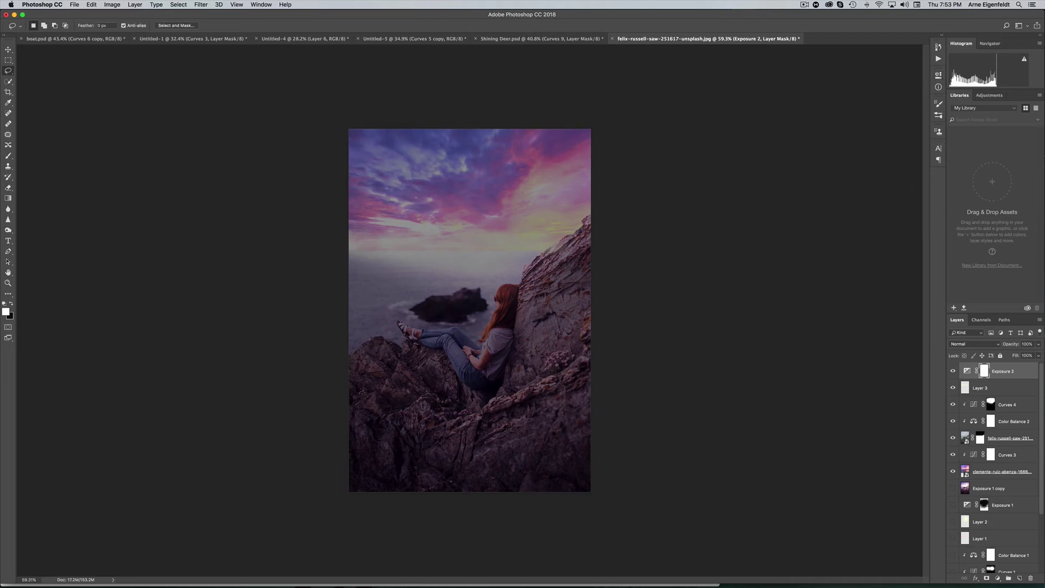
# Step: Paint black with an enlarged soft brush on the Exposure 2 mask to remove the darkening around the horizon
pyautogui.click(9, 156)
pyautogui.click(42, 26)
pyautogui.click(60, 158)
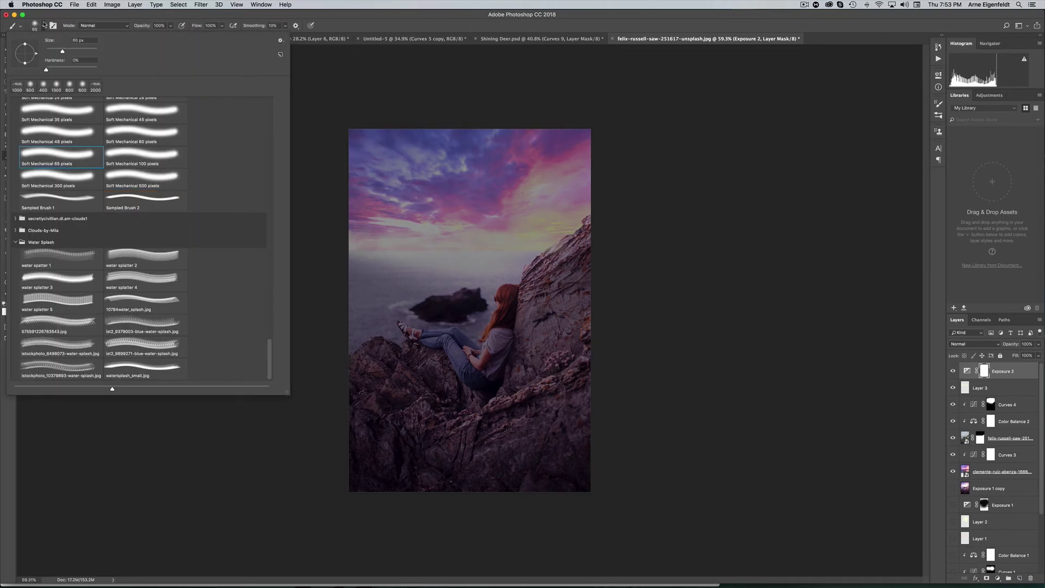
pyautogui.click(43, 25)
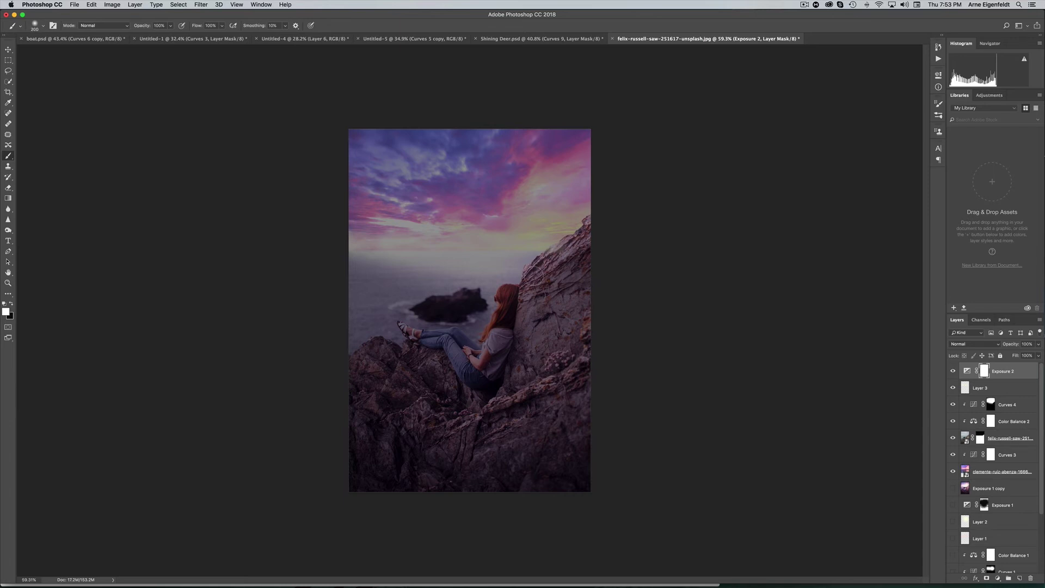
pyautogui.click(11, 304)
pyautogui.press(']')
pyautogui.press(']')
pyautogui.press(']')
pyautogui.press(']')
pyautogui.moveTo(469, 260); pyautogui.dragTo(440, 273)
# Step: Refine the Exposure 2 mask across the water with a large cloud-shaped brush, painting in white and then in black
pyautogui.click(42, 25)
pyautogui.click(117, 256)
pyautogui.press('Return')
pyautogui.press(']')
pyautogui.press(']')
pyautogui.click(10, 303)
pyautogui.moveTo(653, 326)
pyautogui.mouseDown()
pyautogui.moveTo(543, 363)
pyautogui.moveTo(305, 338)
pyautogui.mouseUp()
pyautogui.click(11, 303)
pyautogui.moveTo(373, 321); pyautogui.dragTo(319, 317)
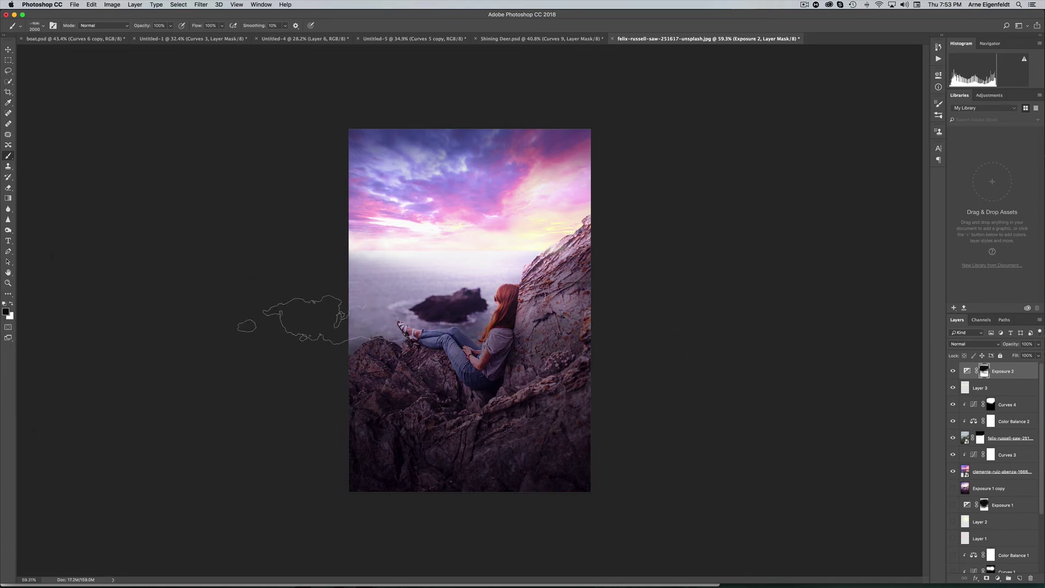
# Step: Duplicate all the layers and merge the copies into a single layer at the top of the stack
pyautogui.scroll(-6, 451, 321)
pyautogui.scroll(6, 454, 261)
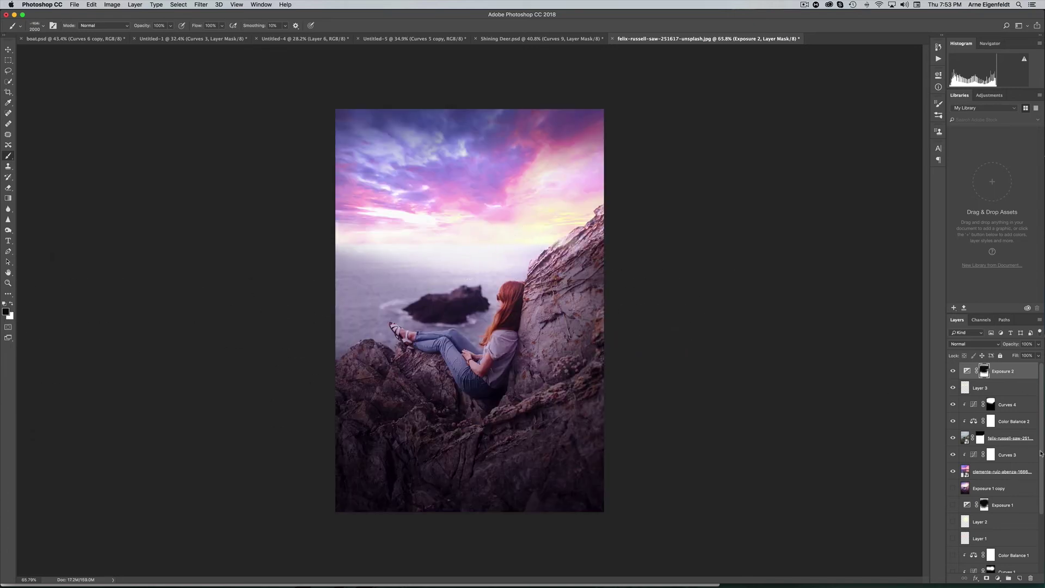
pyautogui.scroll(-4, 1001, 462)
pyautogui.click(1008, 543)
pyautogui.scroll(4, 988, 431)
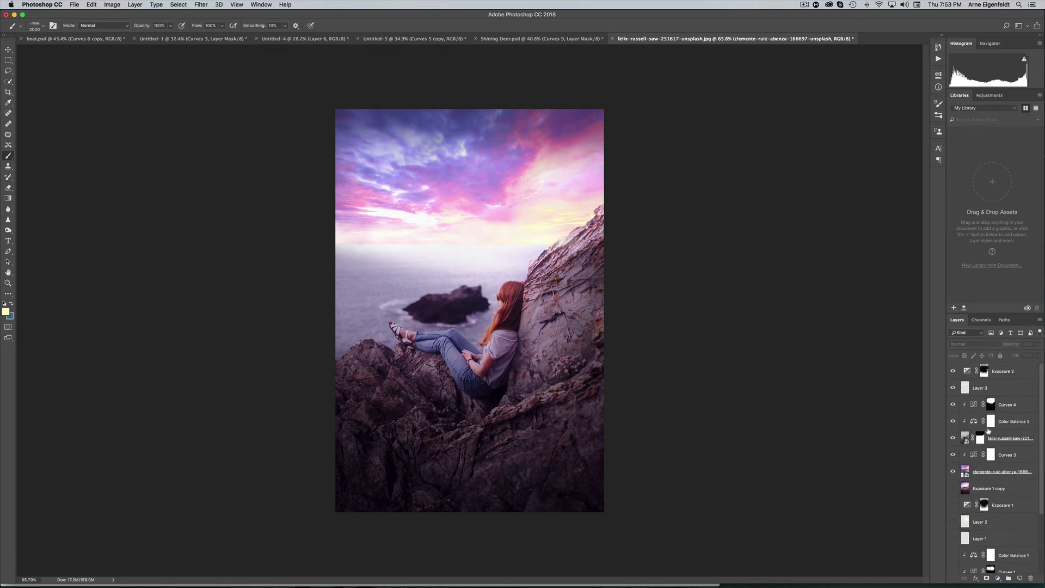
pyautogui.press('super+alt+a')
pyautogui.rightClick(1001, 371)
pyautogui.click(953, 288)
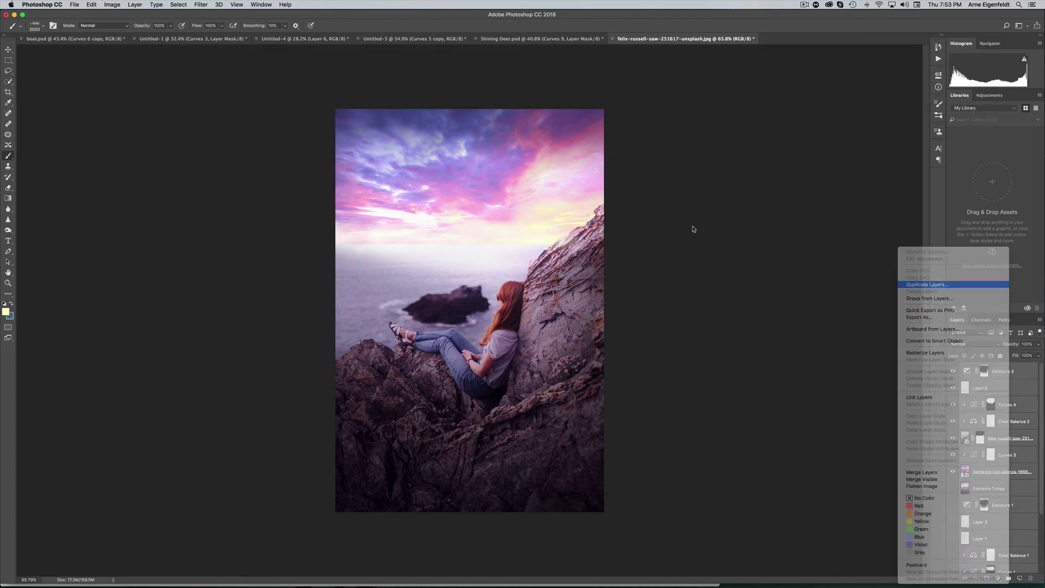
pyautogui.click(596, 264)
pyautogui.rightClick(999, 404)
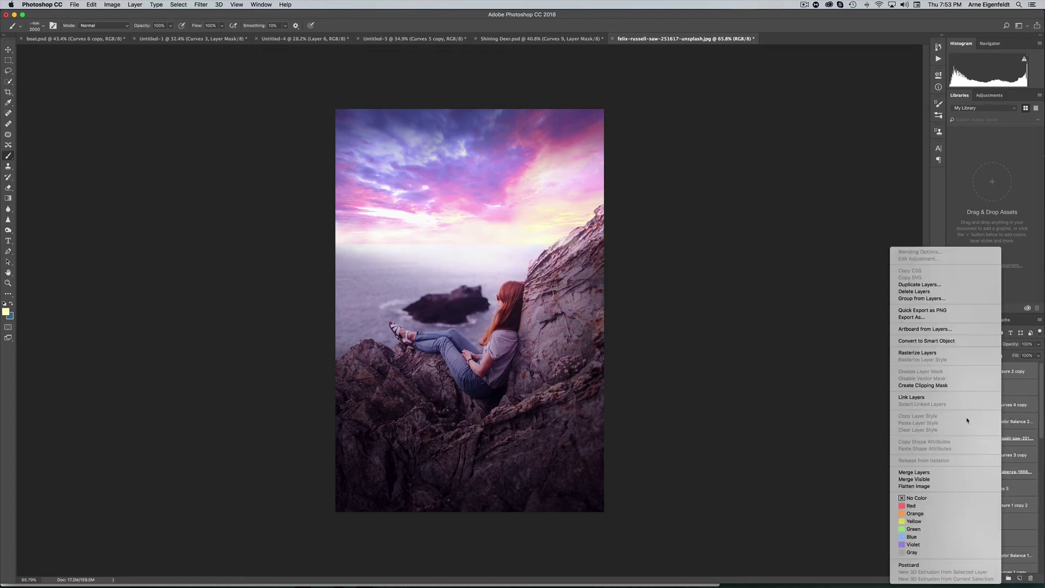
pyautogui.click(954, 471)
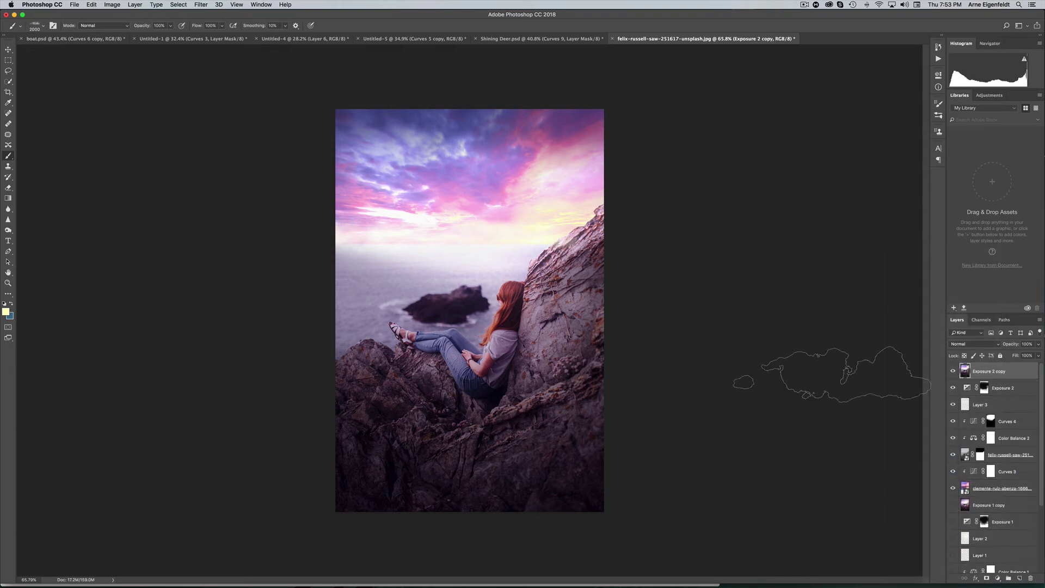
# Step: Apply the Camera Raw Filter to the merged layer with highlights +20, shadows -20, raised whites, blacks +43, clarity +13 and vibrance -13
pyautogui.click(201, 4)
pyautogui.click(218, 58)
pyautogui.moveTo(817, 267)
pyautogui.mouseDown()
pyautogui.moveTo(842, 281)
pyautogui.moveTo(811, 285)
pyautogui.mouseUp()
pyautogui.moveTo(817, 249); pyautogui.dragTo(807, 228)
pyautogui.scroll(-3, 583, 200)
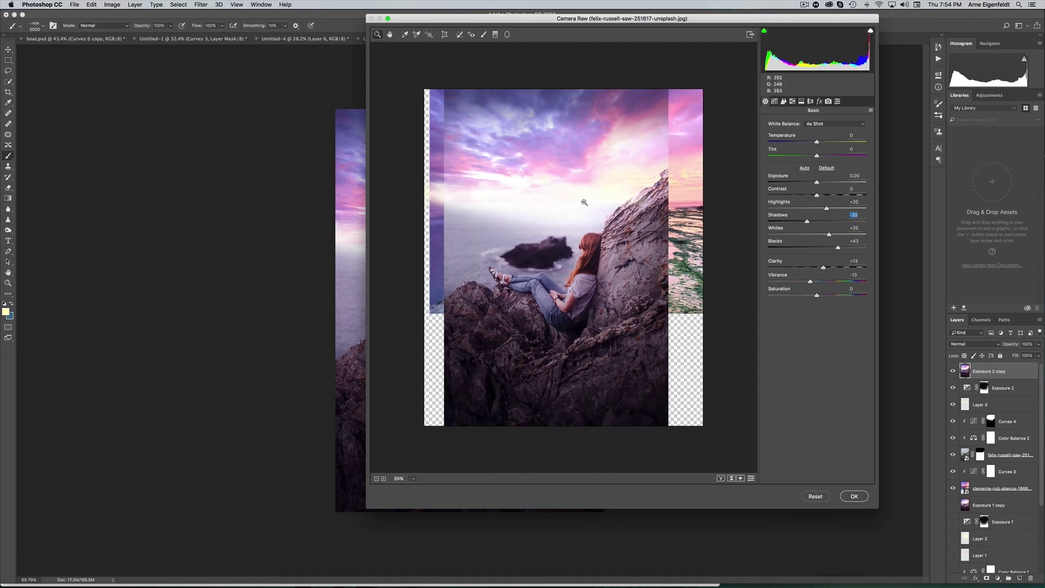
pyautogui.click(852, 493)
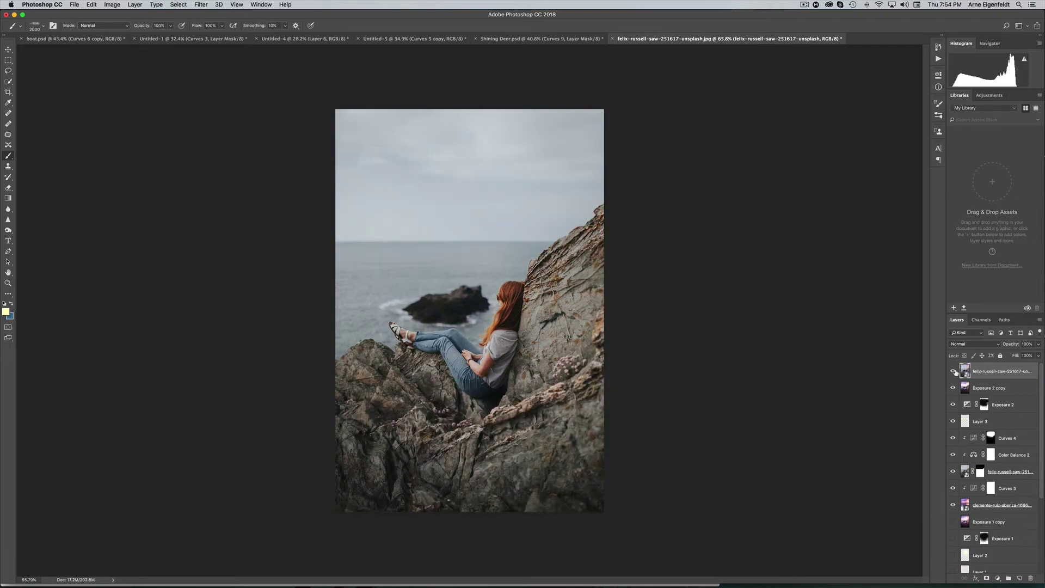
# Step: Hide the original photo layer on top to compare it with the finished edit
pyautogui.click(954, 371)
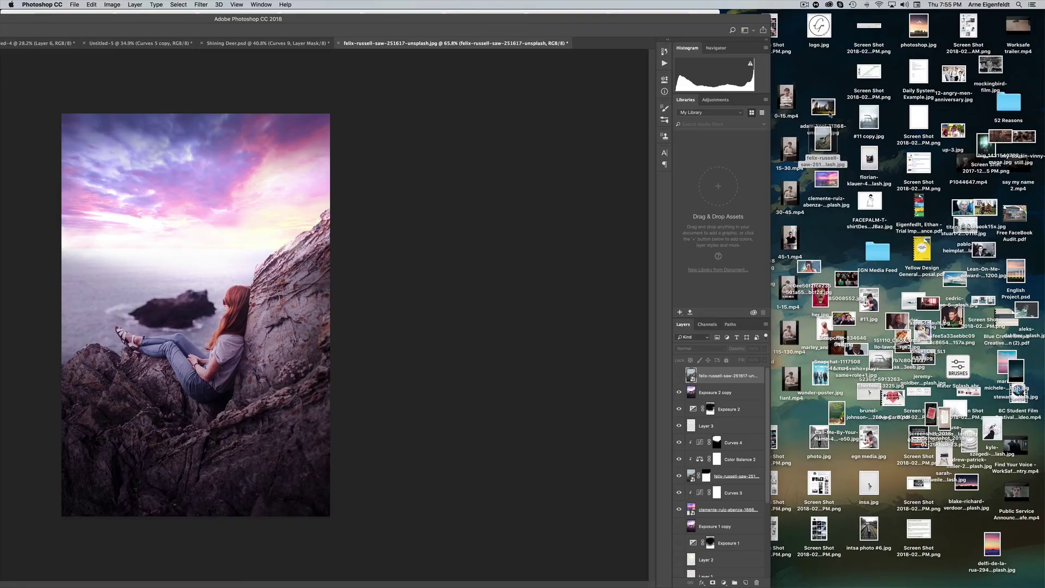
# Step: Switch to the Finder desktop and preview adam-kool-11868-unsplash.jpg to examine its light and haze as a reference
pyautogui.click(823, 107)
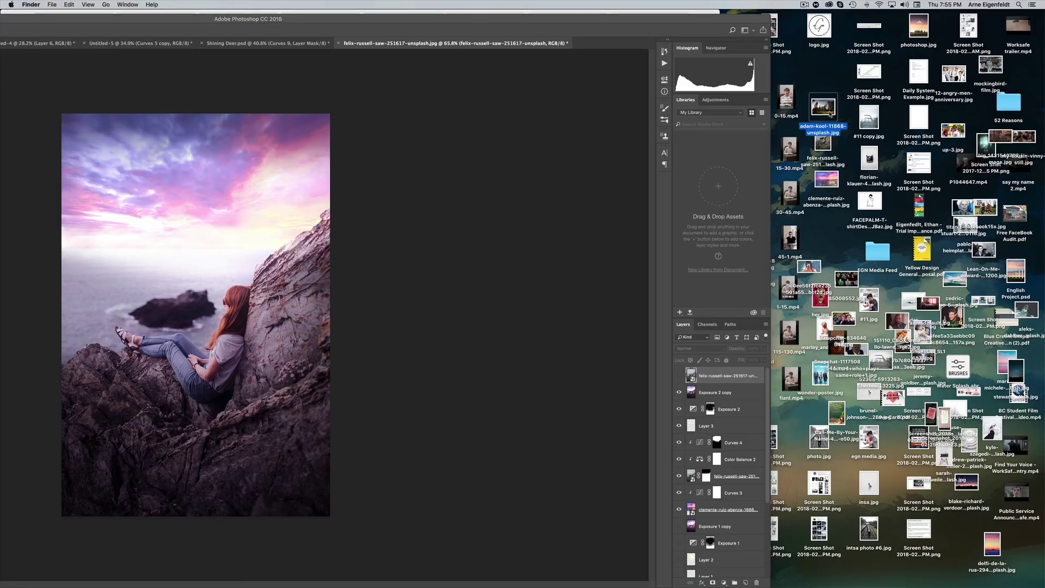
pyautogui.press('space')
pyautogui.moveTo(563, 11); pyautogui.dragTo(665, 17)
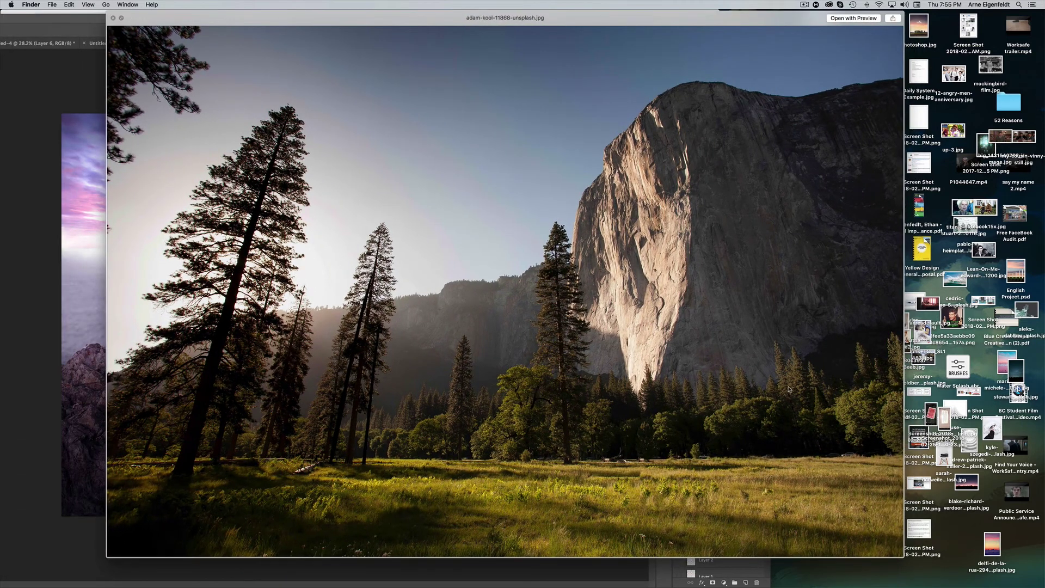
pyautogui.moveTo(391, 23); pyautogui.dragTo(408, 21)
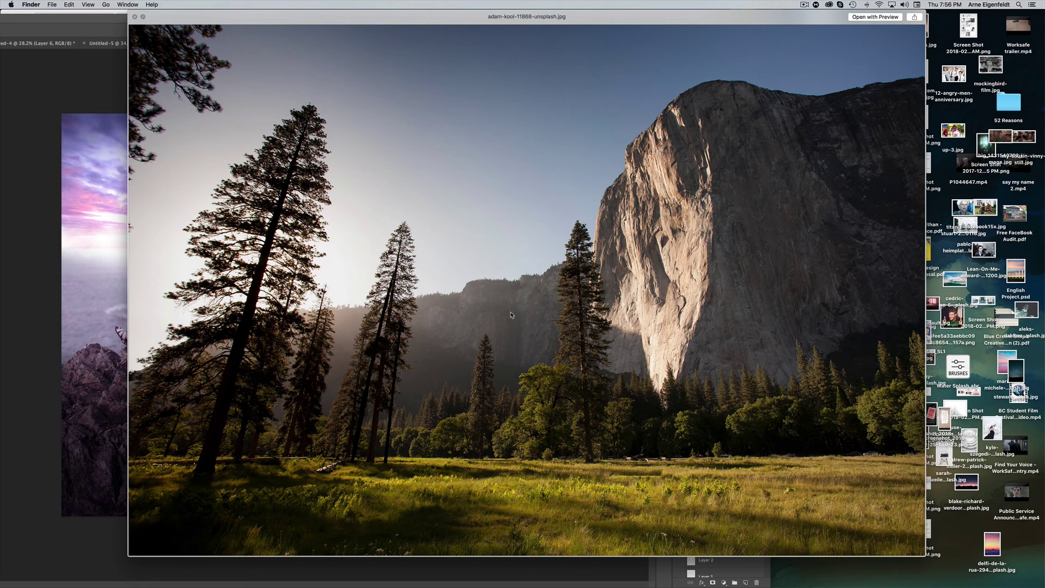
pyautogui.press('space')
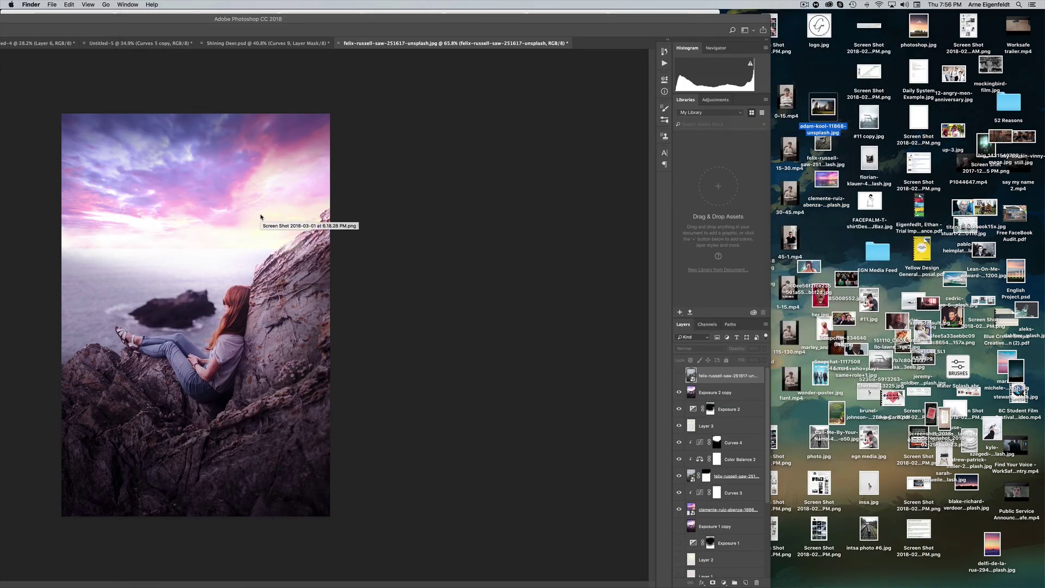